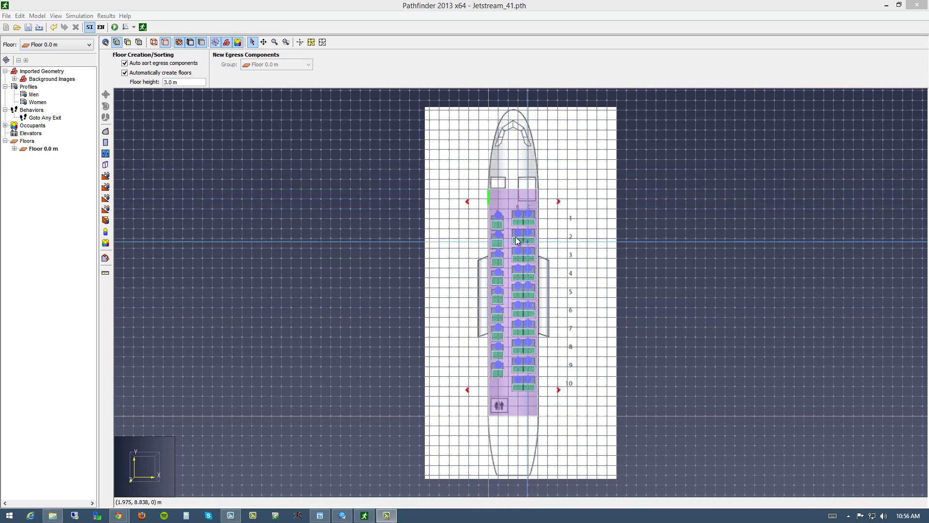
Step: Select Room00 to view its 29 occupants and 22.7425 m² area, zooming over the seat rows
click(505, 198)
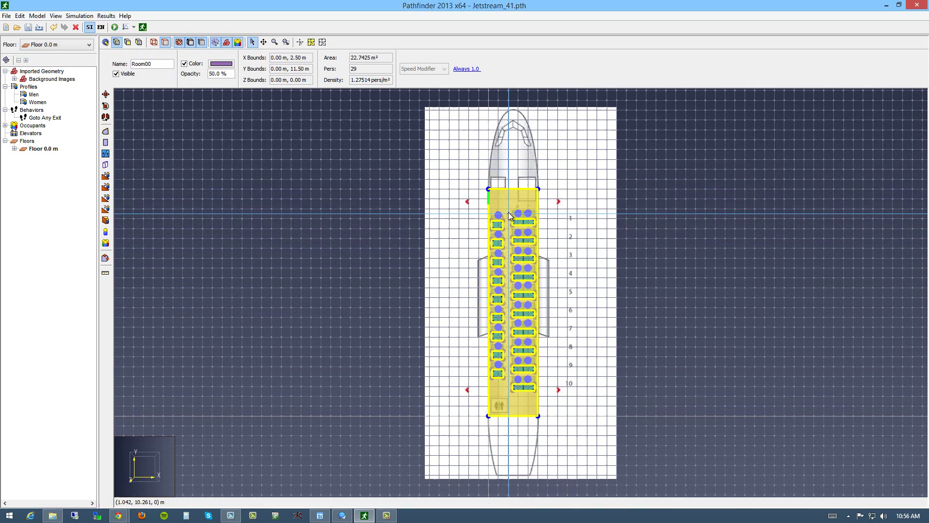
scroll(504, 248, up, 5)
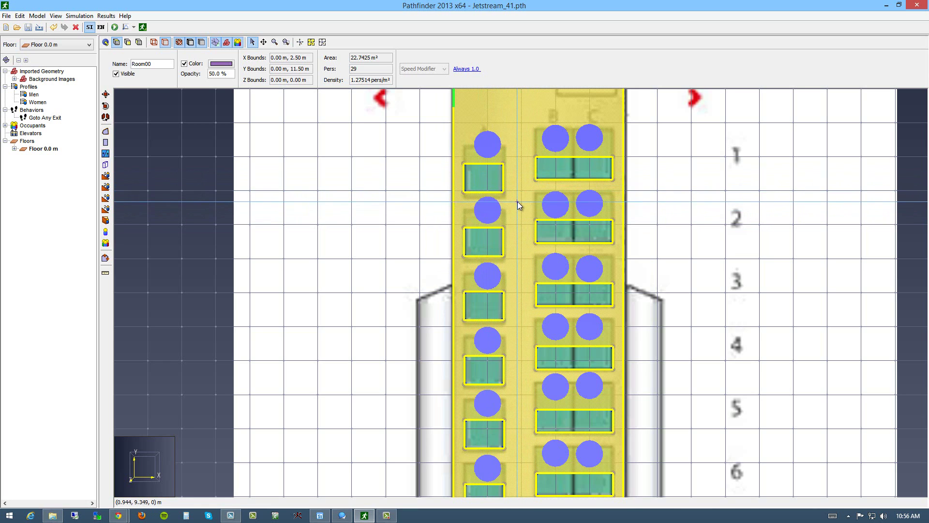
scroll(518, 202, down, 2)
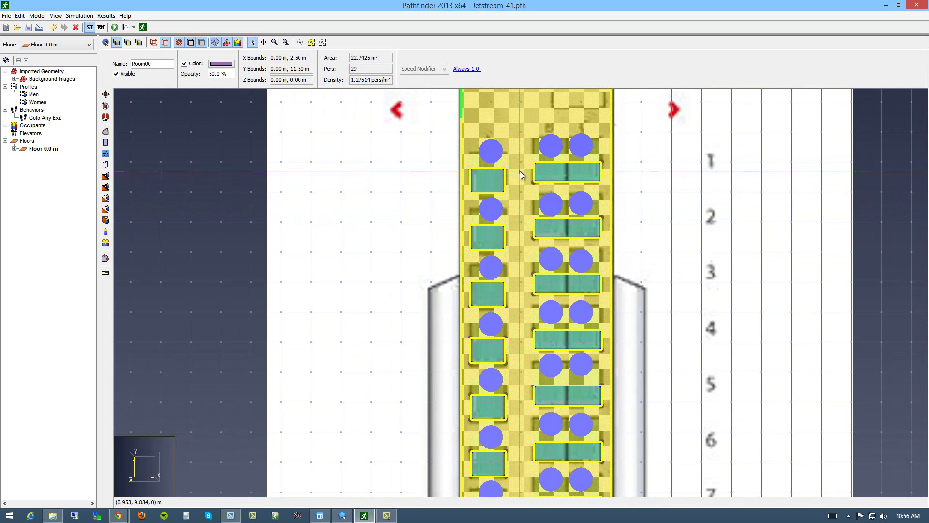
scroll(513, 203, down, 1)
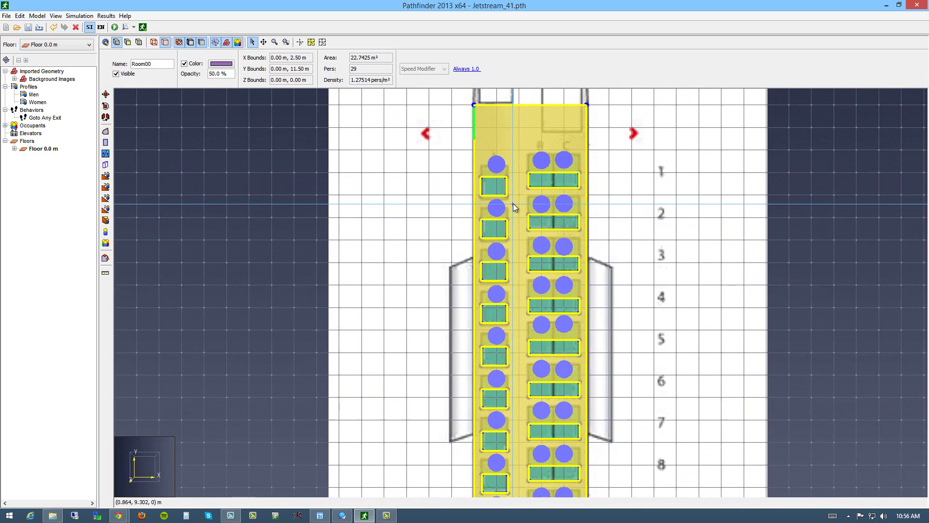
scroll(513, 203, down, 2)
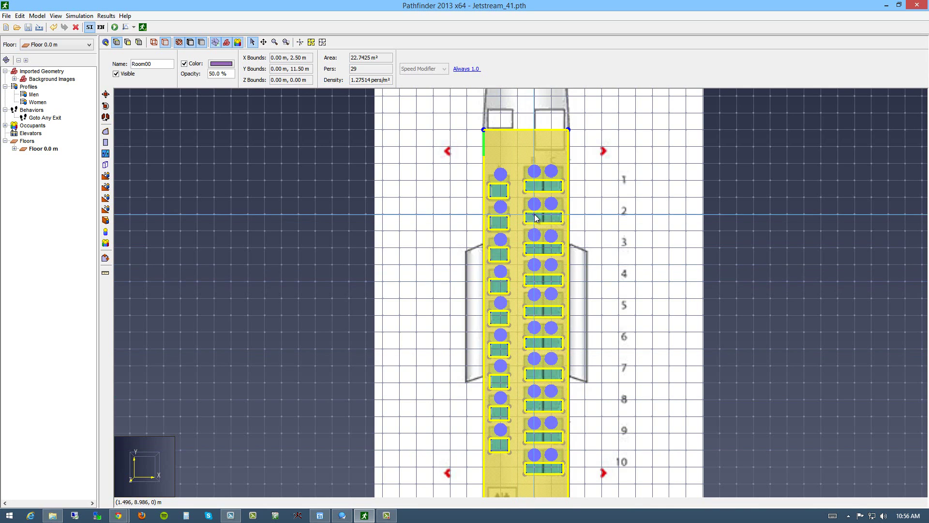
Step: Select all occupants referencing the Men profile, then all referencing the Women profile
click(33, 95)
click(34, 102)
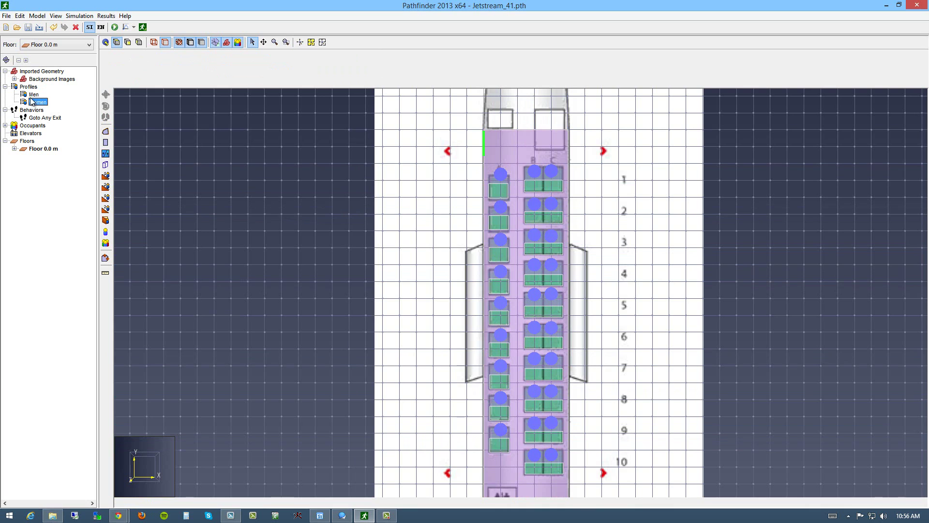
right_click(31, 96)
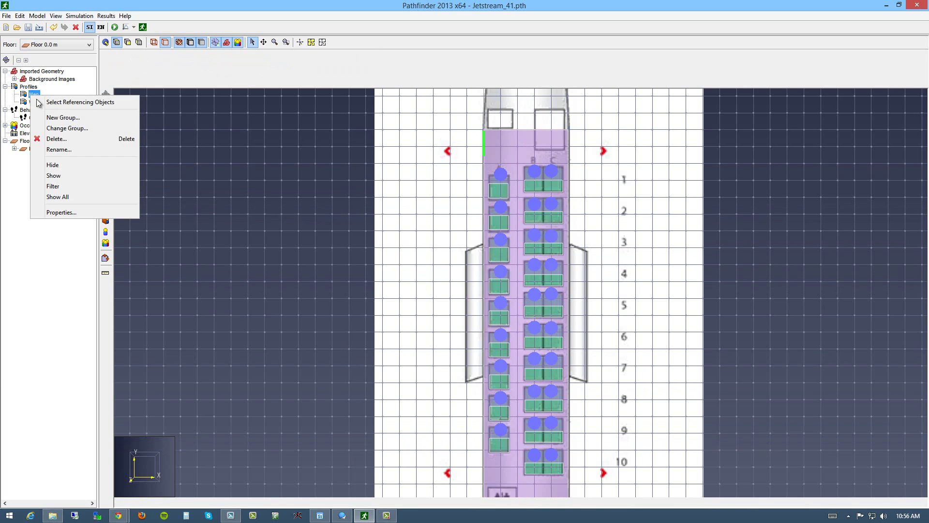
click(80, 102)
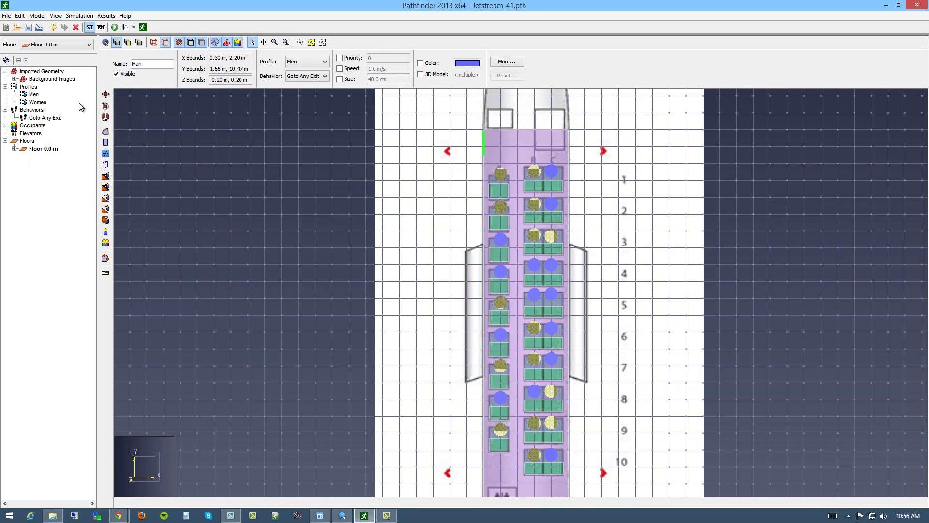
right_click(36, 102)
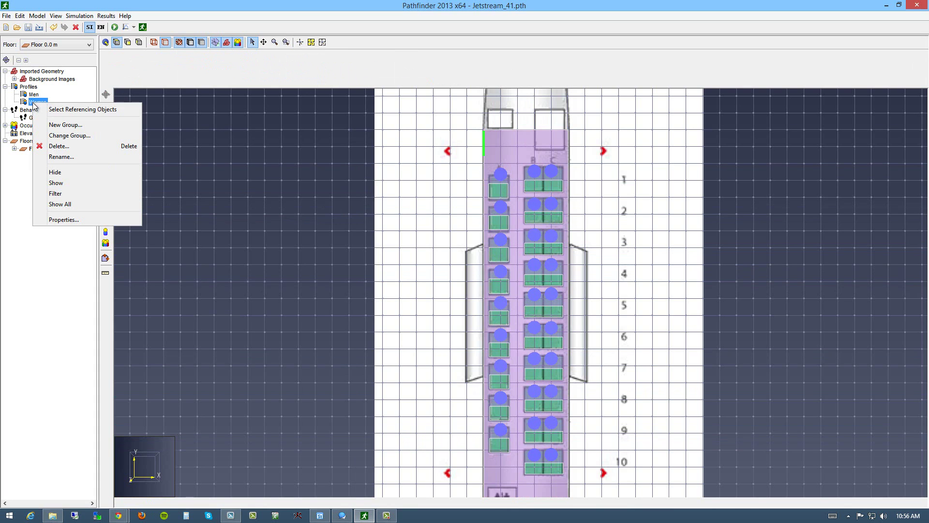
click(81, 111)
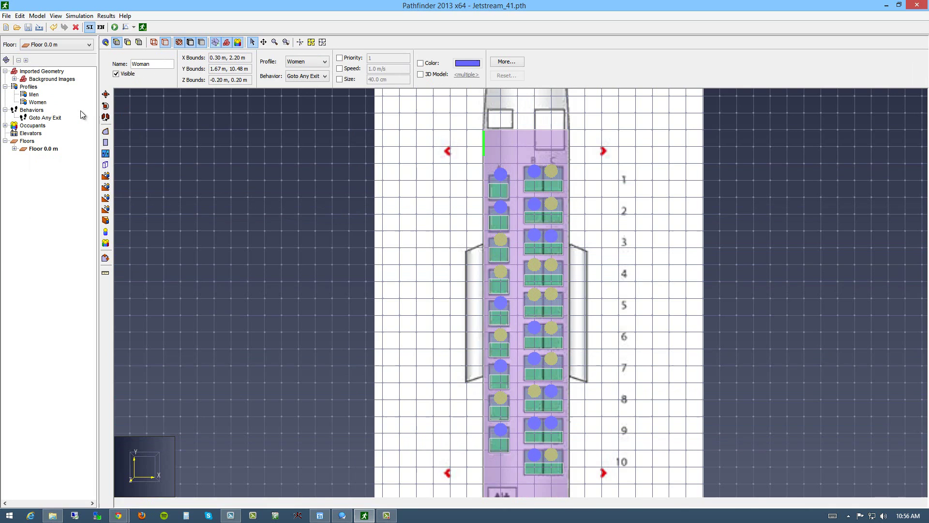
Step: Open Edit Profiles and browse the Women profile's 3D character models
double_click(34, 94)
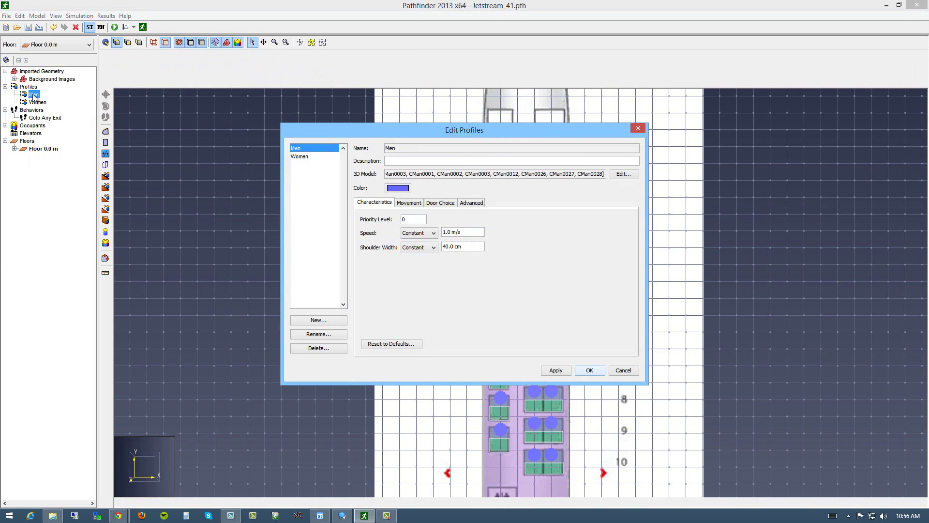
click(299, 156)
click(297, 148)
click(298, 156)
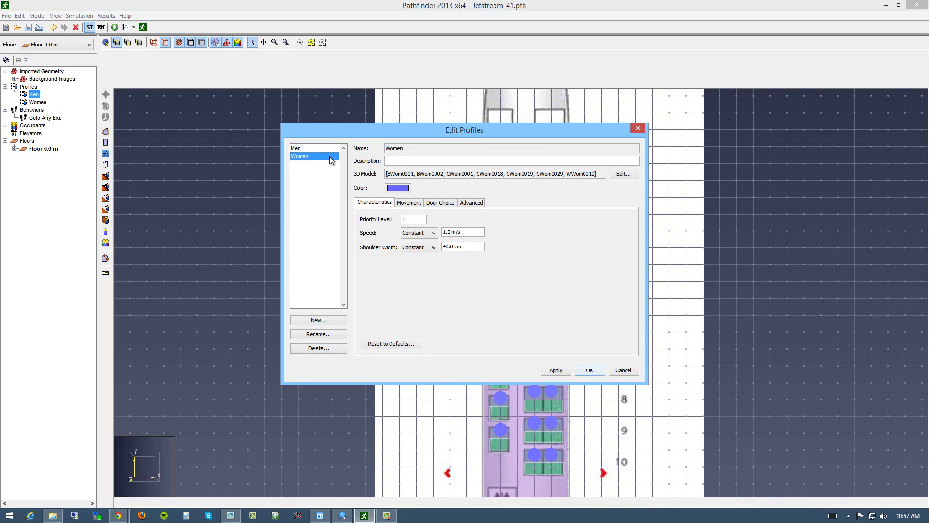
click(623, 173)
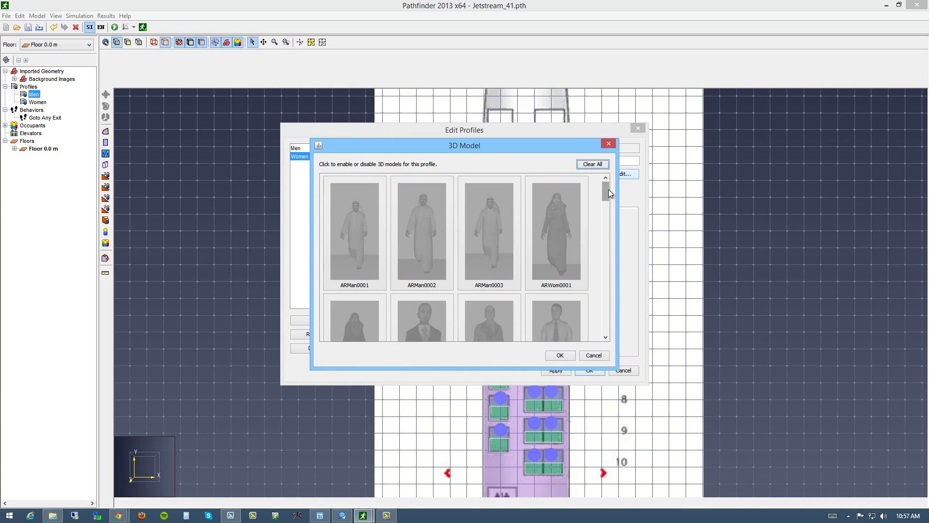
drag(609, 189, 603, 324)
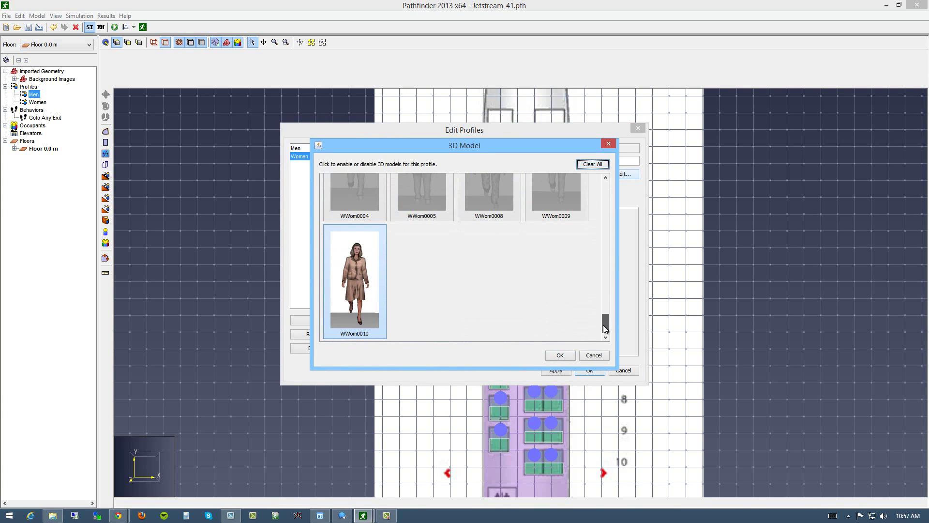
click(596, 355)
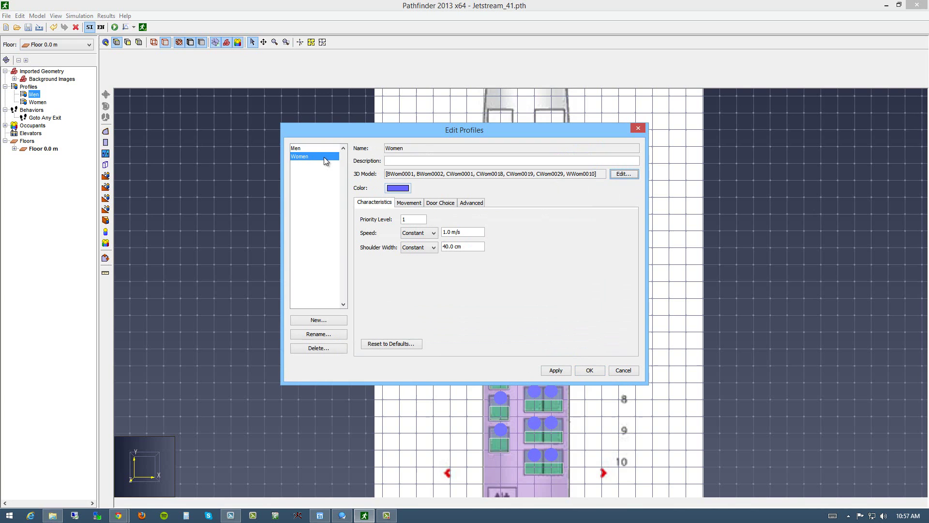
Step: Browse the 3D character models assigned to the Men profile
click(311, 148)
click(622, 174)
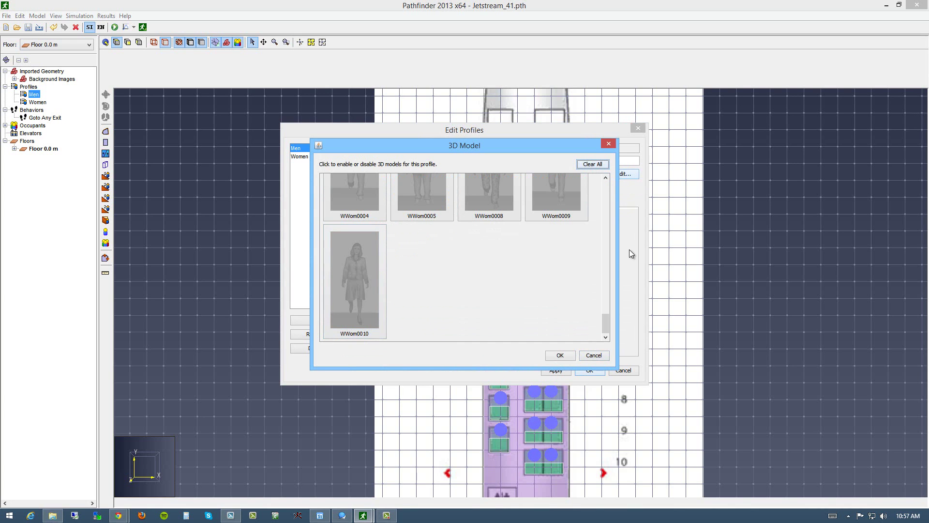
drag(610, 319, 623, 179)
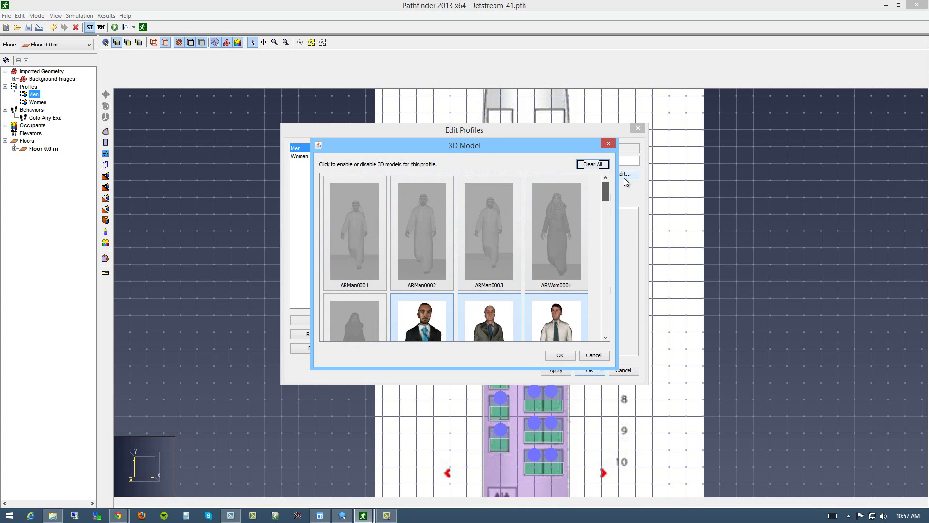
Step: Close the Men model chooser and check the Women profile's priority level of 1
click(593, 355)
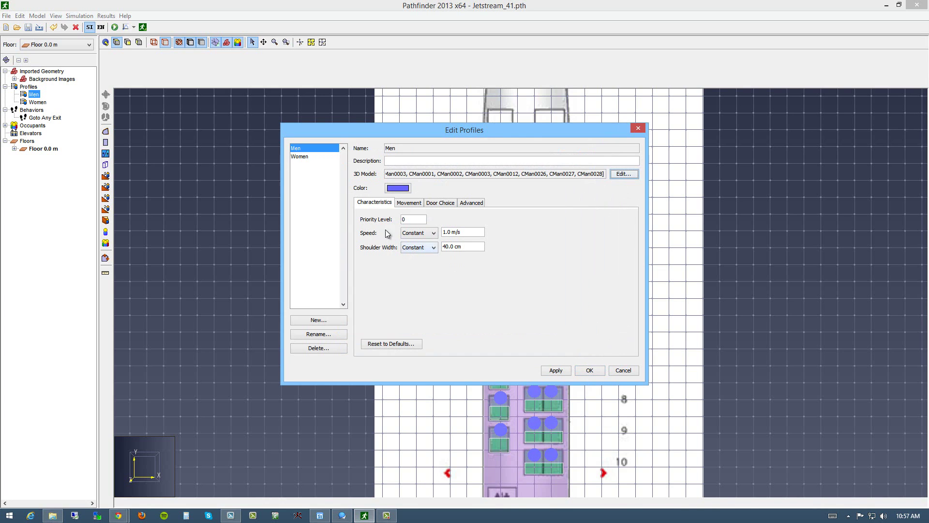
click(300, 158)
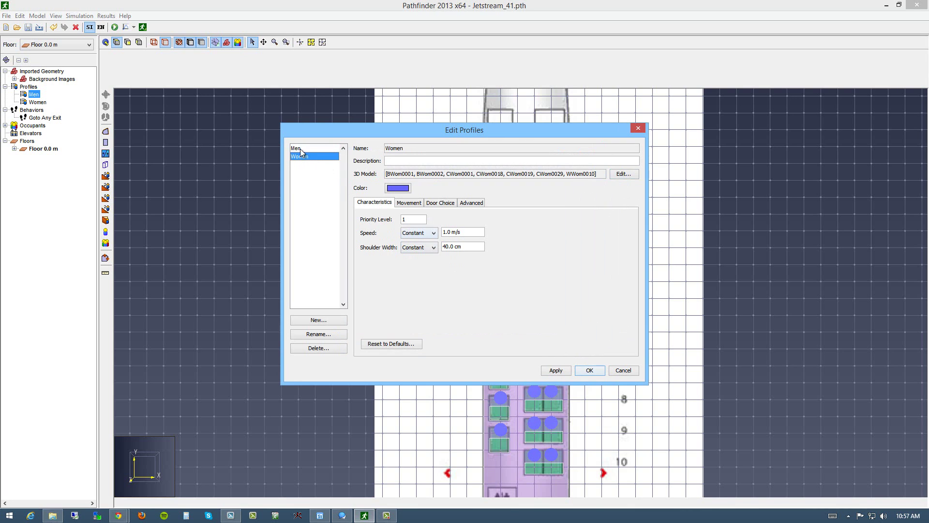
click(299, 147)
click(303, 156)
double_click(409, 219)
key(Tab)
key(Tab)
key(Tab)
key(Tab)
Step: Confirm the Women profile's speed stays Constant at 1.0 m/s
click(306, 148)
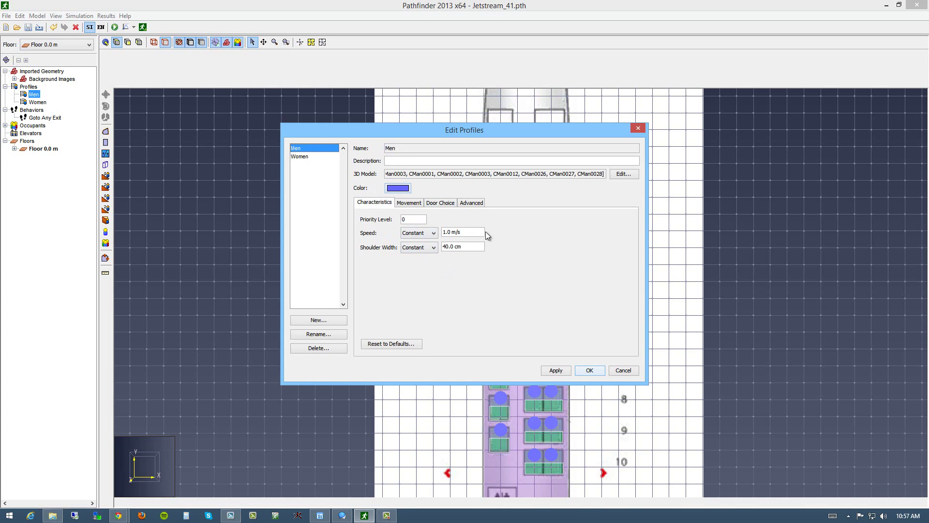
click(306, 156)
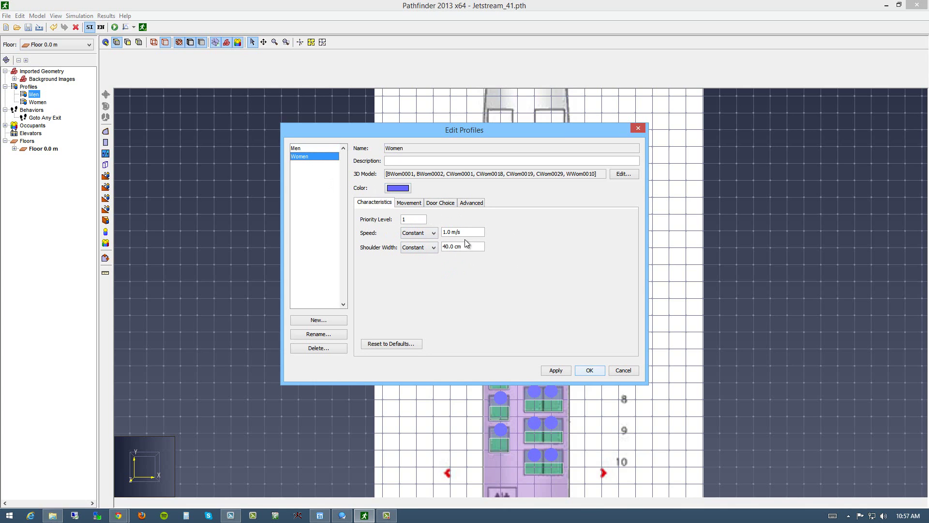
click(435, 233)
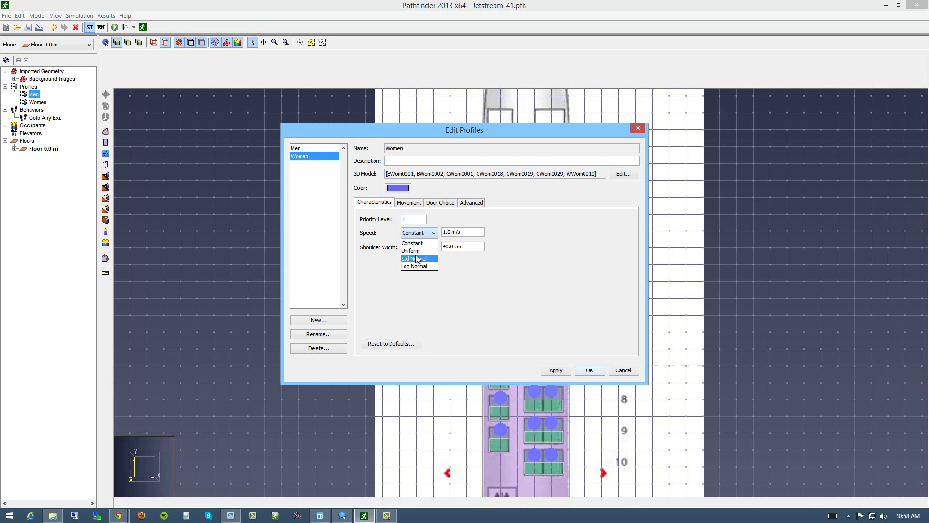
click(534, 293)
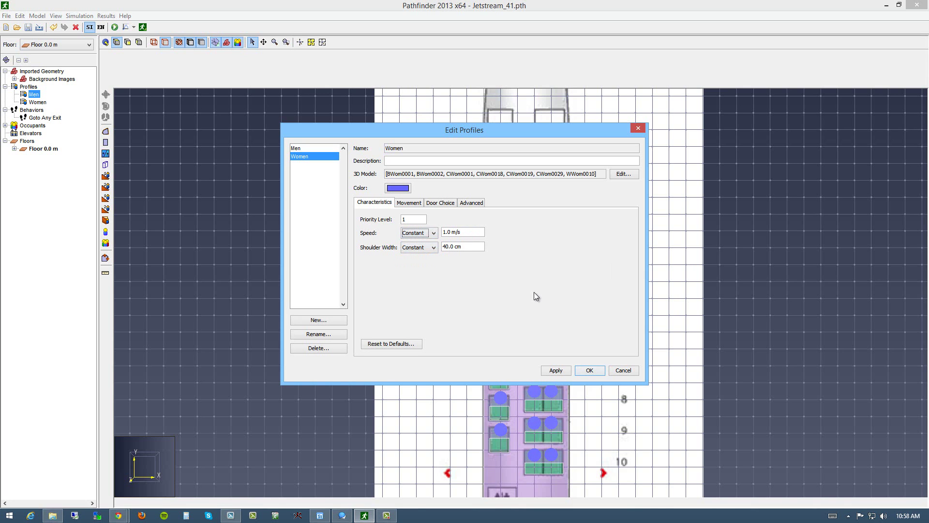
Step: Scroll the boarding paper in Chrome to page 18's walking speed and delay parameters
mouse_move(118, 515)
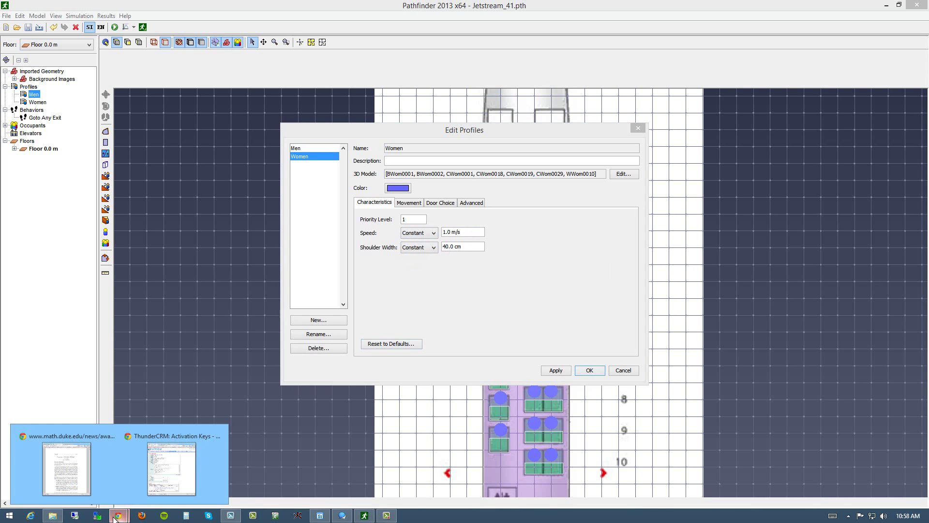
click(76, 477)
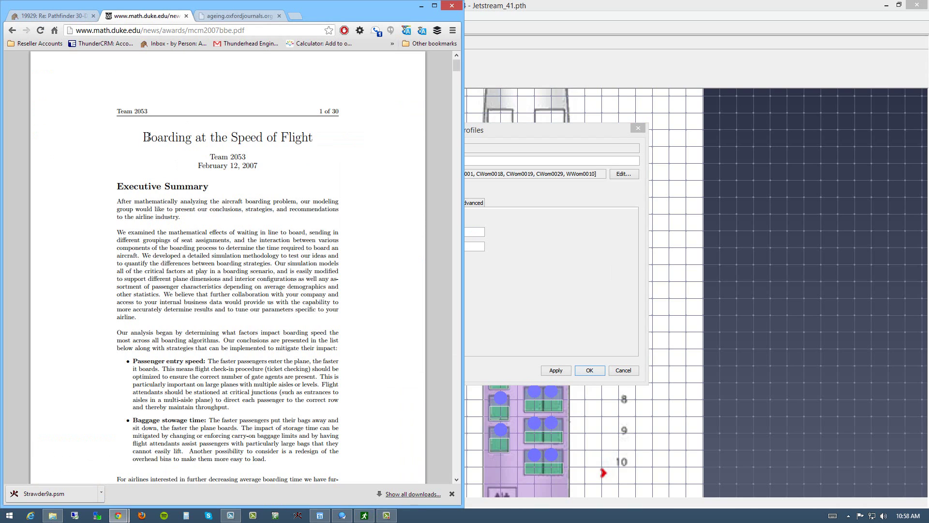
scroll(280, 258, down, 1)
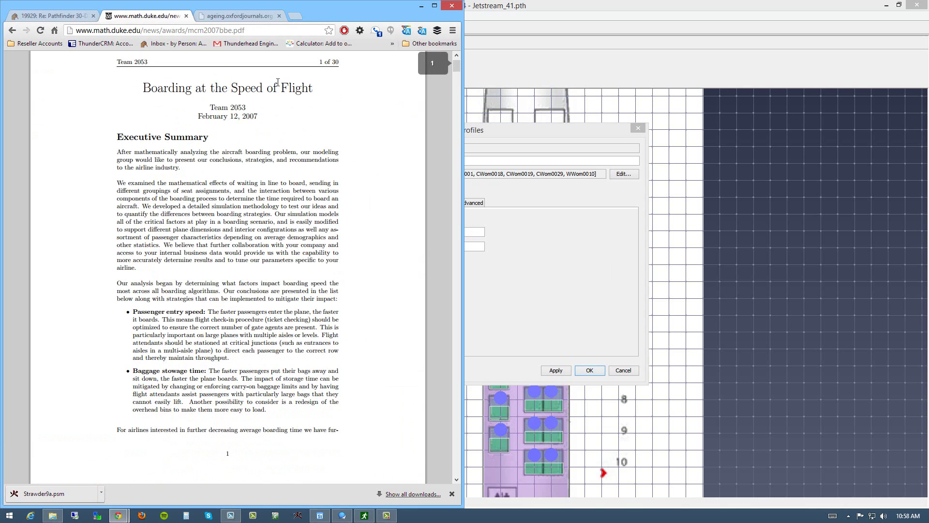
scroll(274, 111, up, 1)
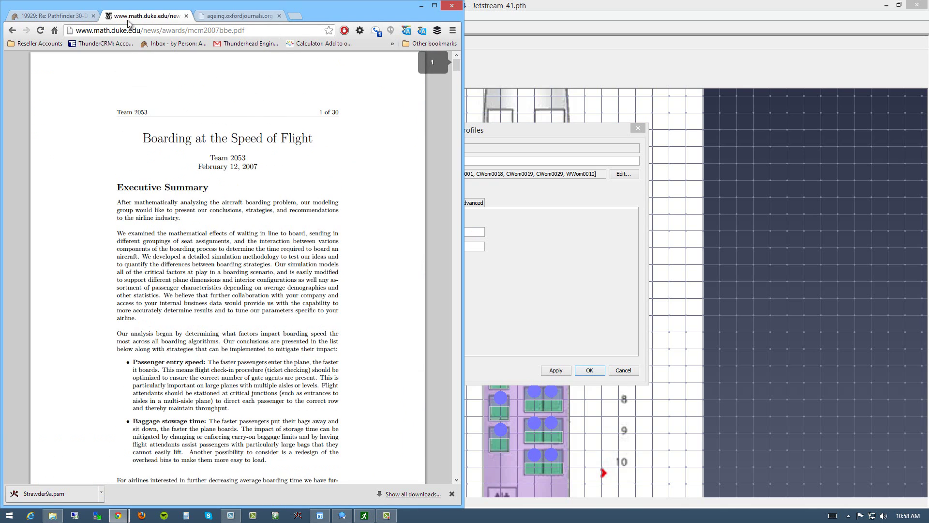
scroll(261, 155, down, 1)
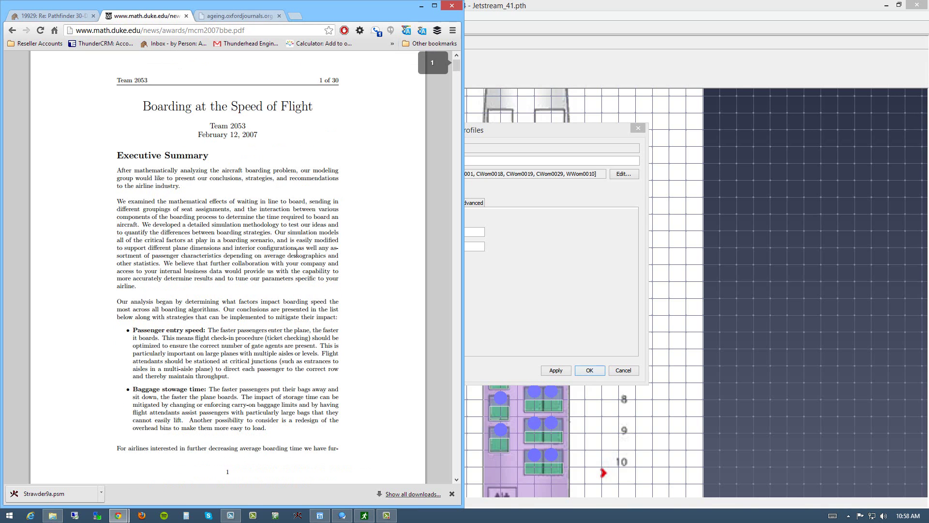
scroll(296, 250, down, 1)
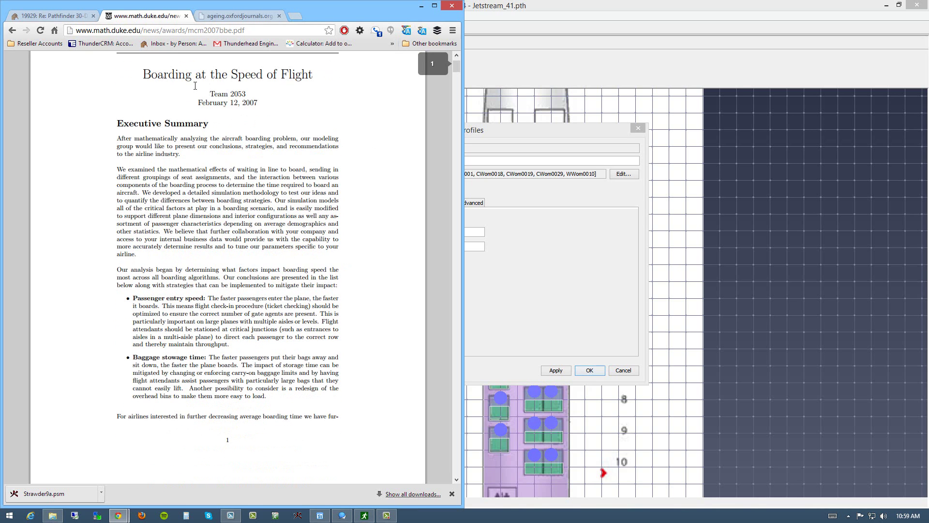
scroll(303, 327, down, 20)
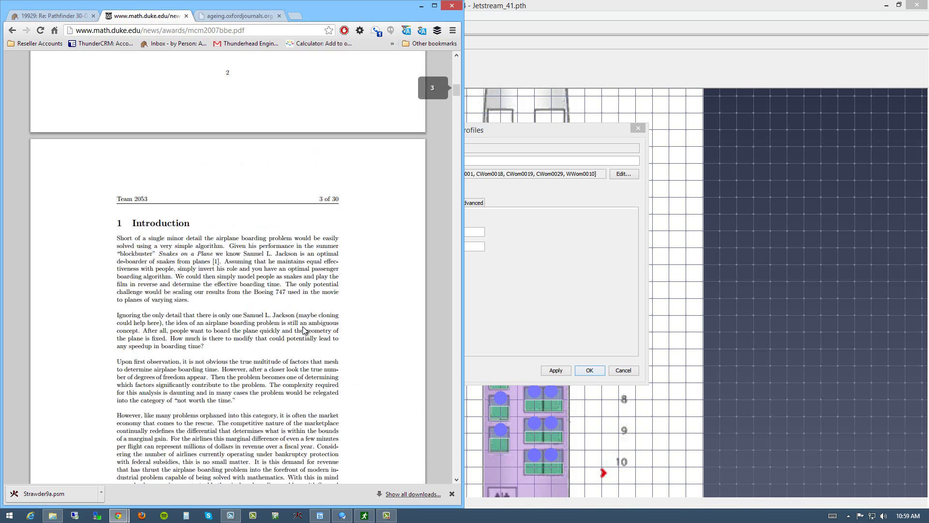
scroll(302, 326, down, 6)
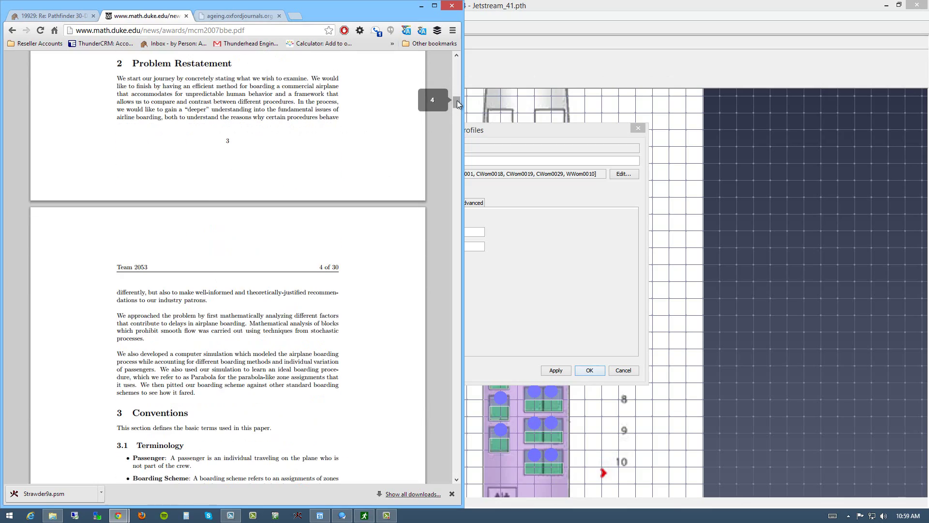
drag(457, 102, 443, 297)
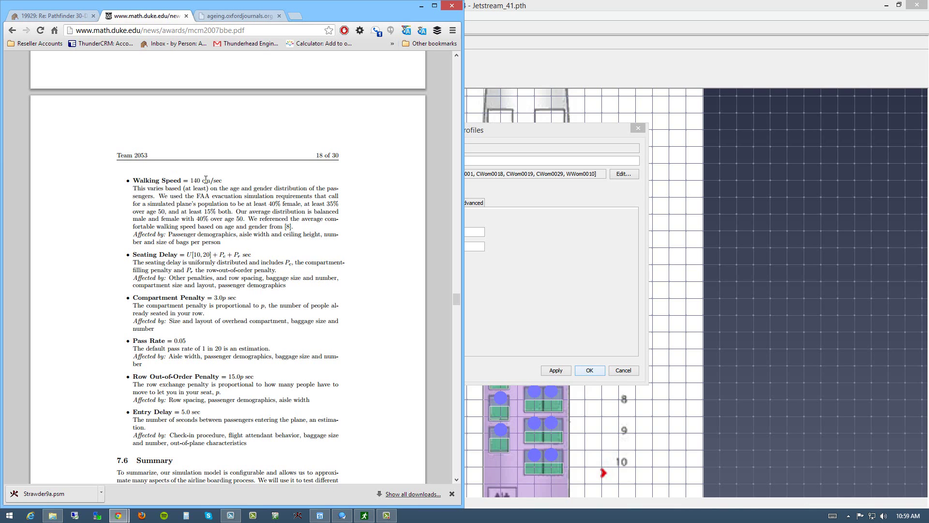
Step: Highlight the 140 cm/sec walking speed value on that page
drag(190, 180, 193, 179)
drag(271, 227, 293, 228)
click(256, 235)
Step: Switch to the walking-speed article and highlight the 127.2 cm/s comfortable gait speed
click(243, 11)
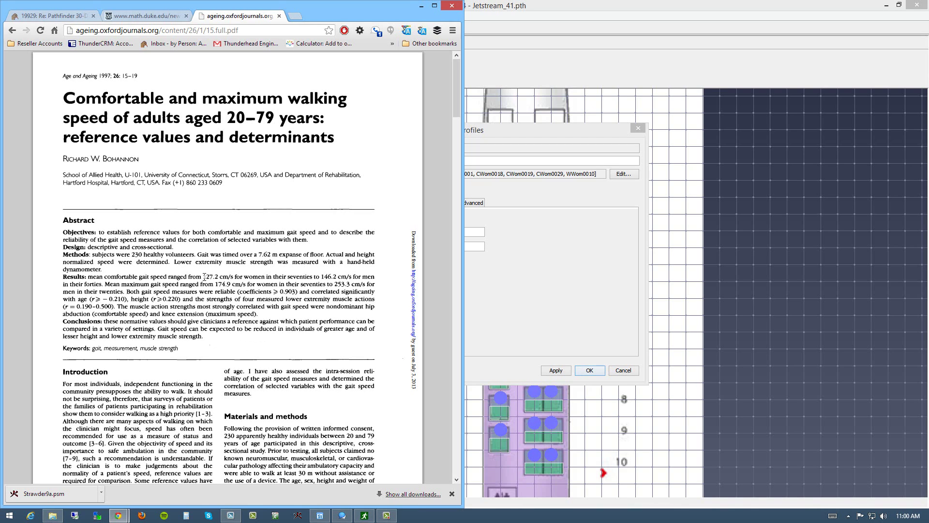
drag(203, 277, 231, 275)
Step: Back in Pathfinder, keep the Women profile's speed distribution Constant at 1.0 m/s
click(547, 279)
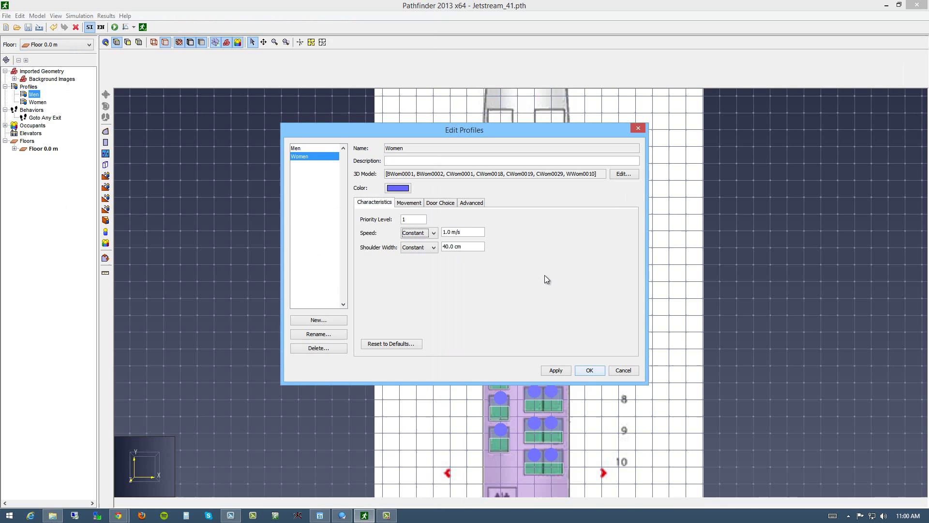
click(456, 232)
click(427, 235)
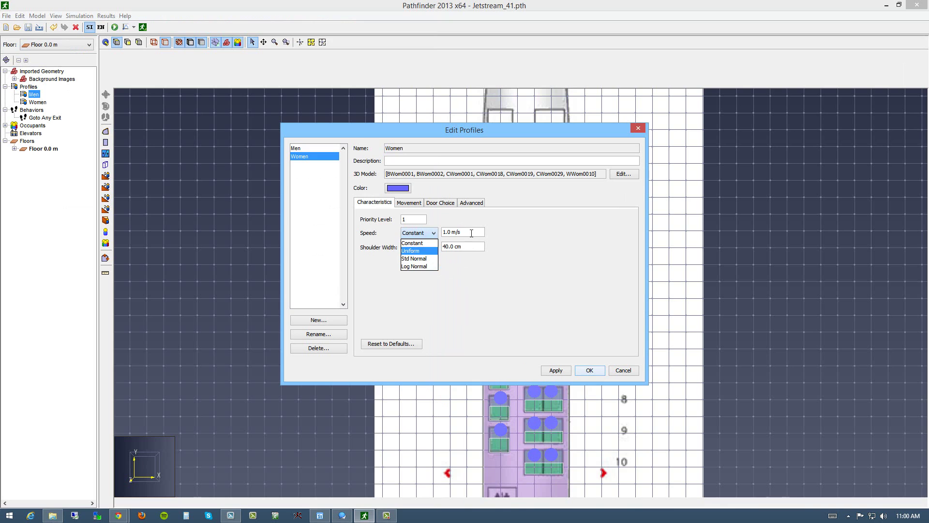
click(413, 243)
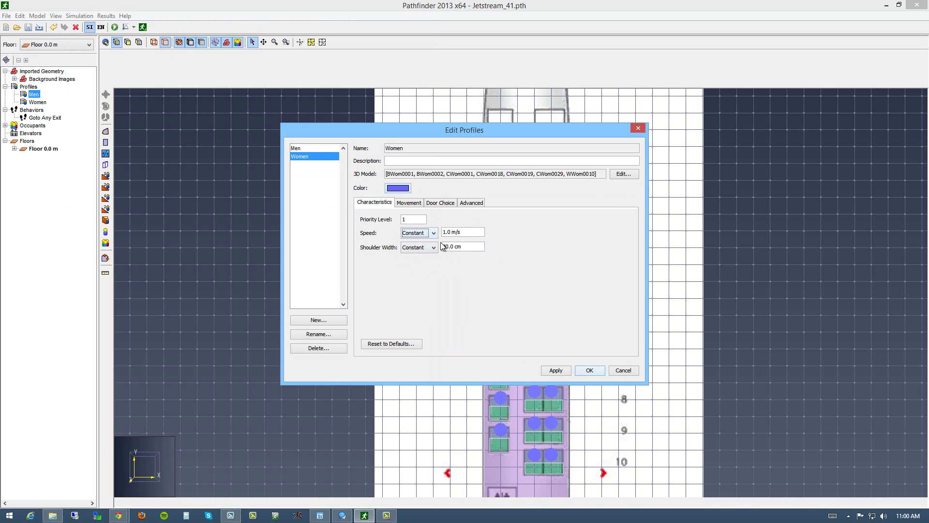
key(Tab)
Step: Try a Uniform shoulder width, then cancel to keep the constant 40.0 cm
click(470, 248)
drag(469, 247, 440, 247)
click(434, 248)
click(424, 267)
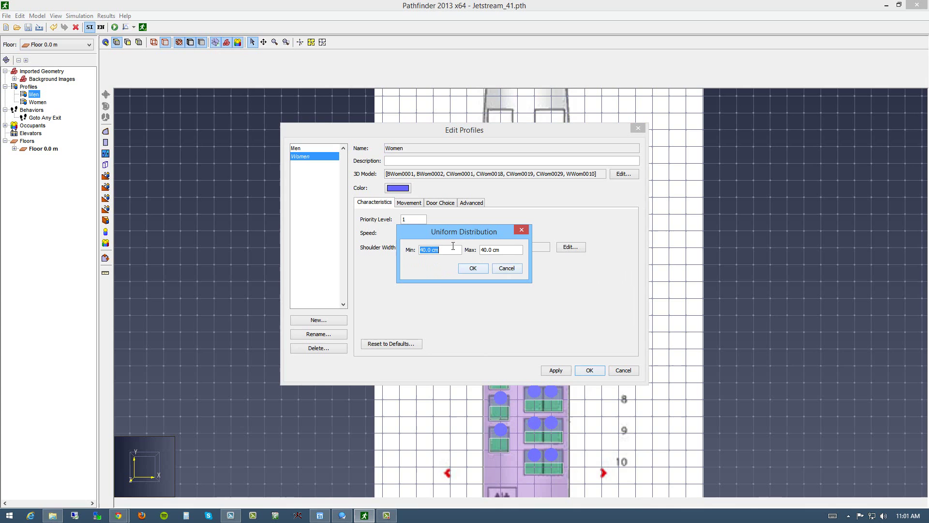
click(512, 269)
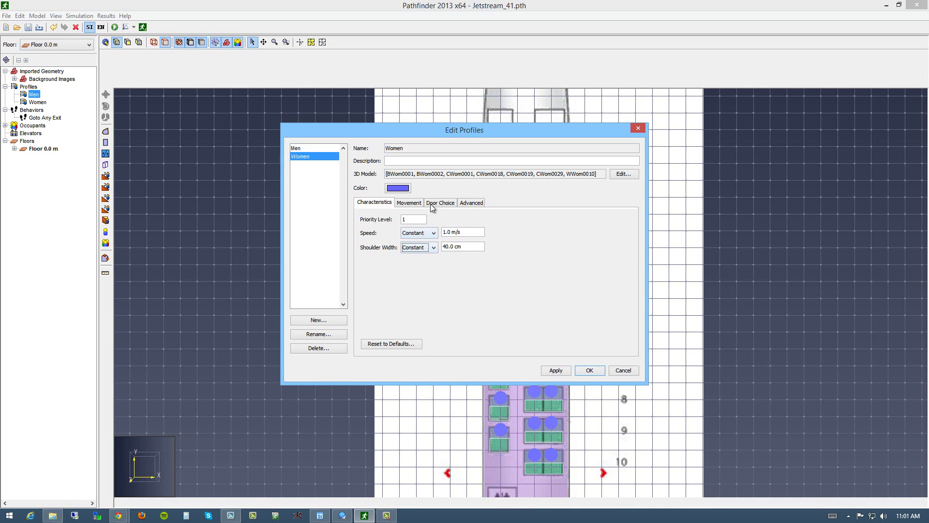
Step: Review the Women profile's Movement, Door Choice and Advanced settings pages
click(409, 203)
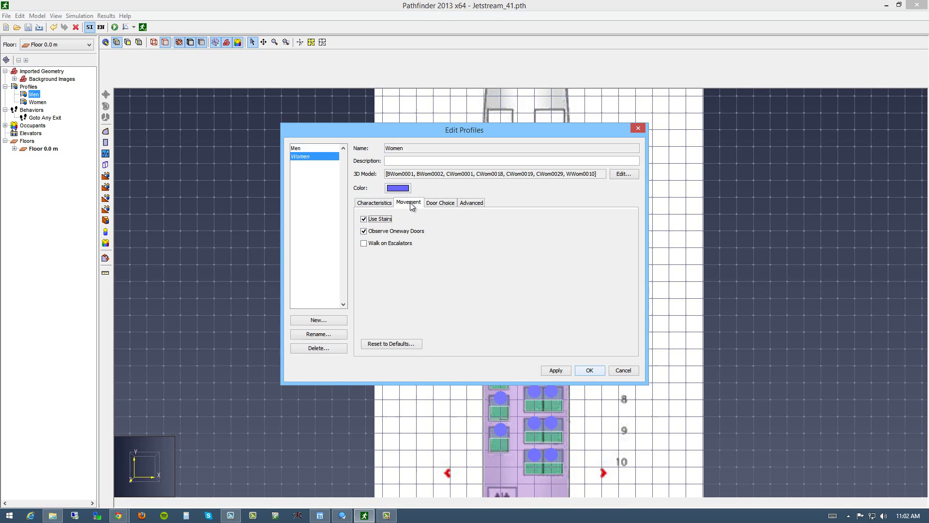
click(440, 205)
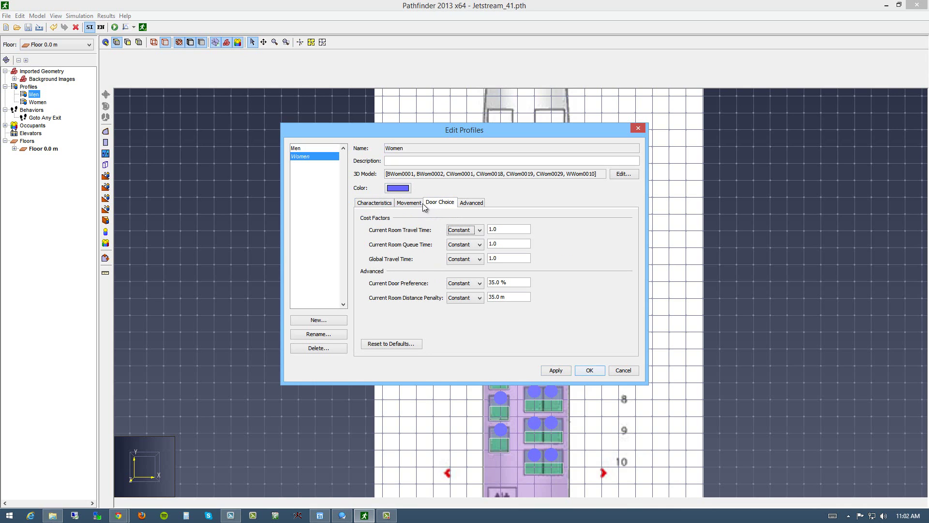
click(417, 205)
click(435, 204)
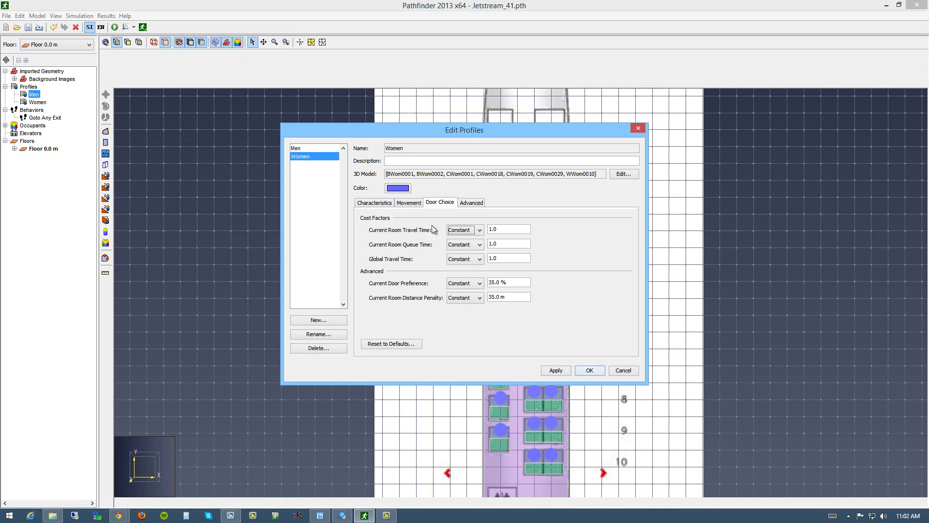
click(467, 205)
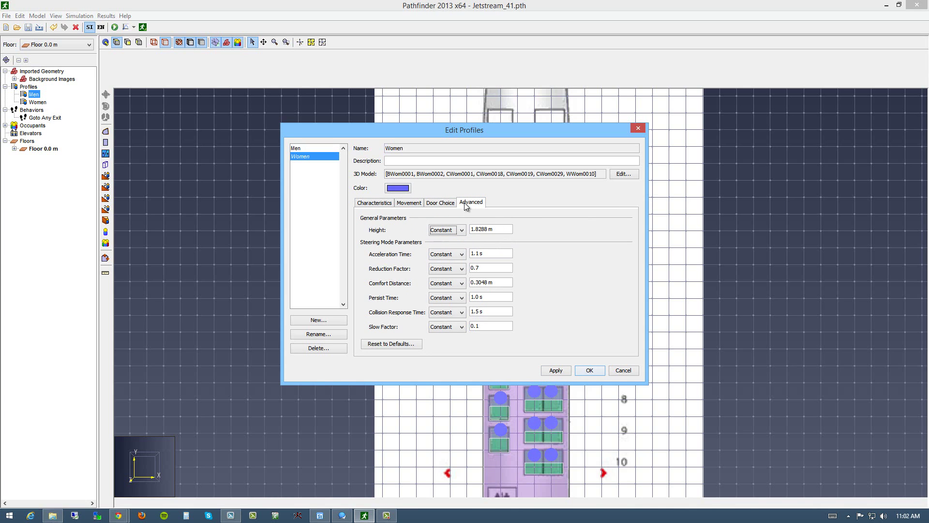
click(407, 205)
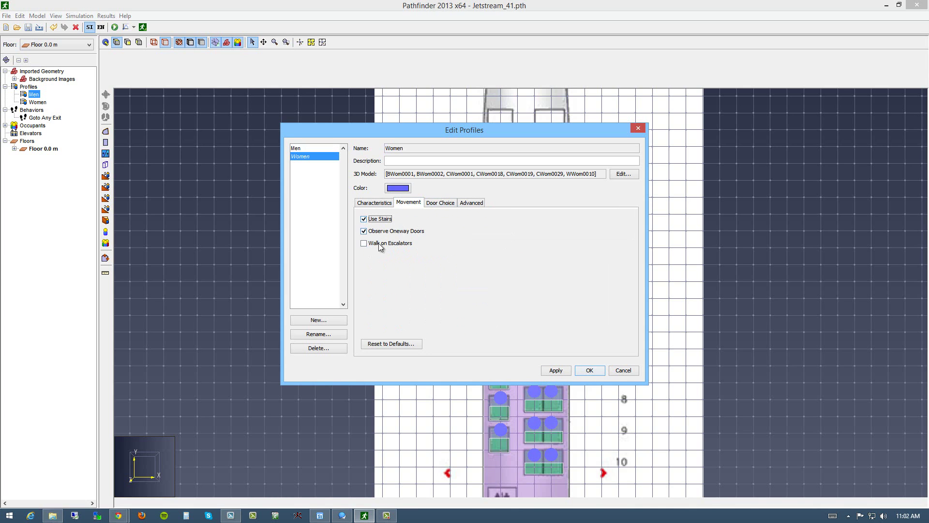
click(462, 206)
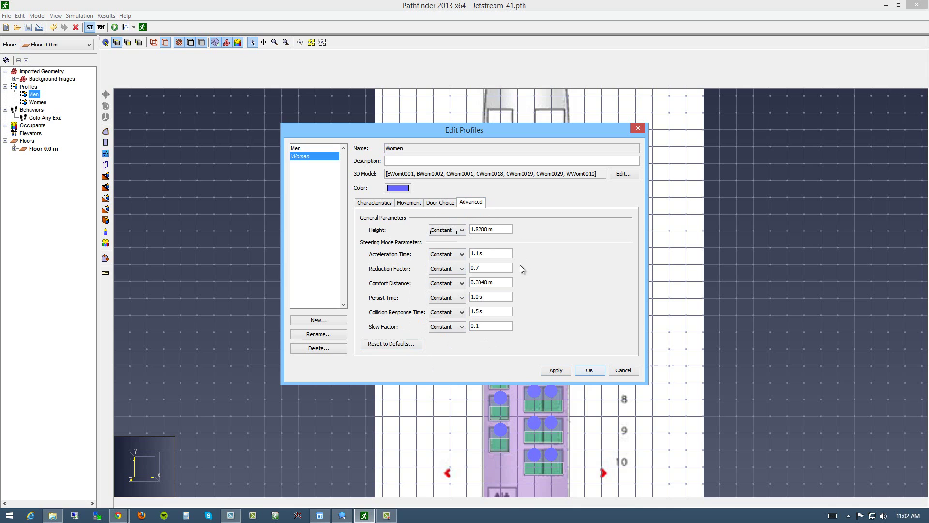
Step: Select the 1.1 s acceleration time value on the Advanced page
click(488, 253)
click(496, 253)
drag(499, 253, 463, 256)
Step: Leave acceleration time, reduction factor and 0.3048 m comfort distance unchanged, then return to Characteristics
click(462, 254)
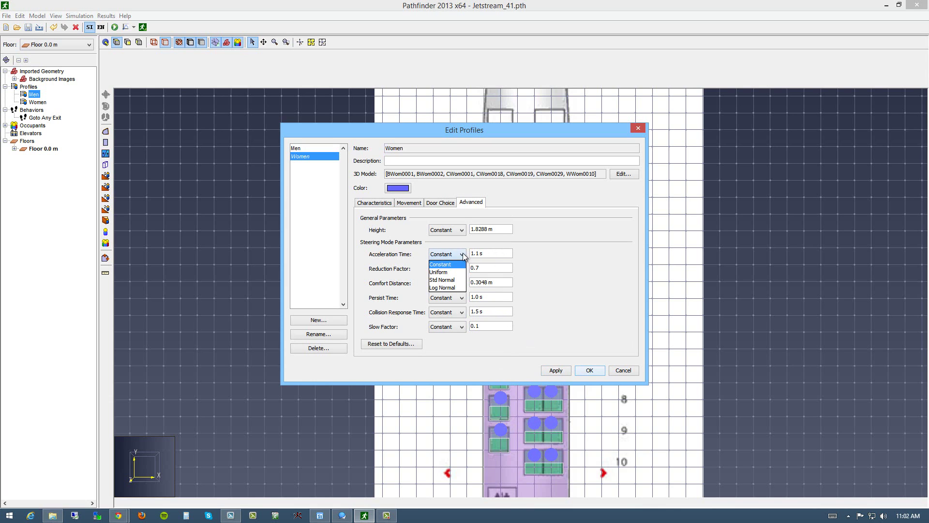
click(463, 253)
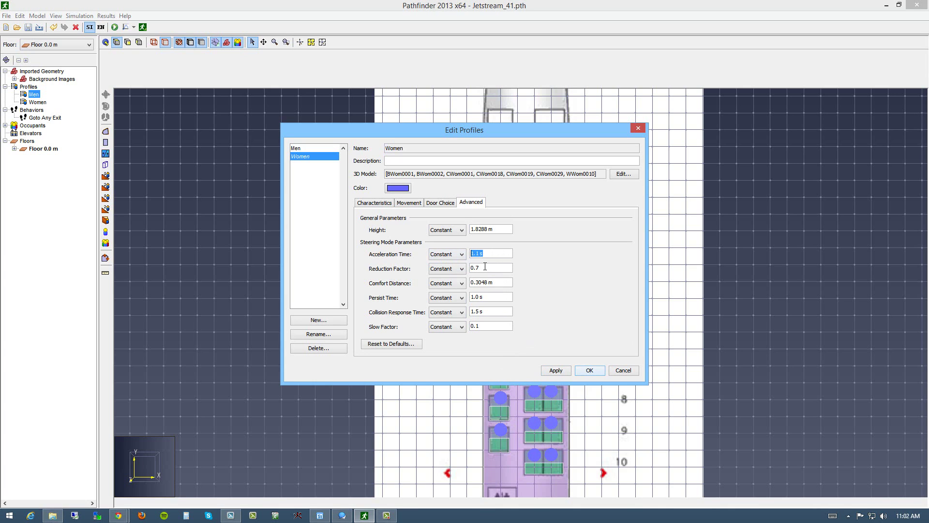
click(484, 267)
triple_click(498, 282)
click(505, 283)
click(392, 343)
click(380, 204)
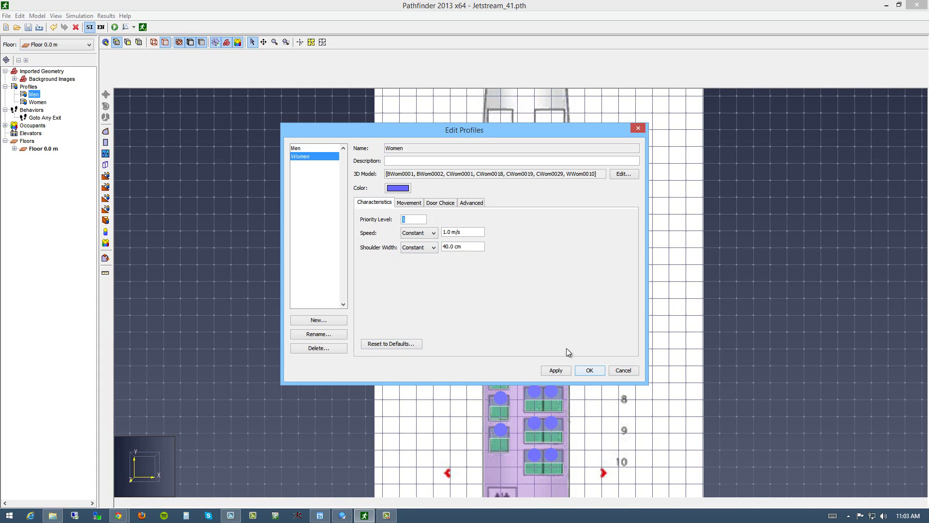
Step: Accept the profile edits, then give Goto Any Exit a Uniform initial delay, min 3, max 10
click(590, 370)
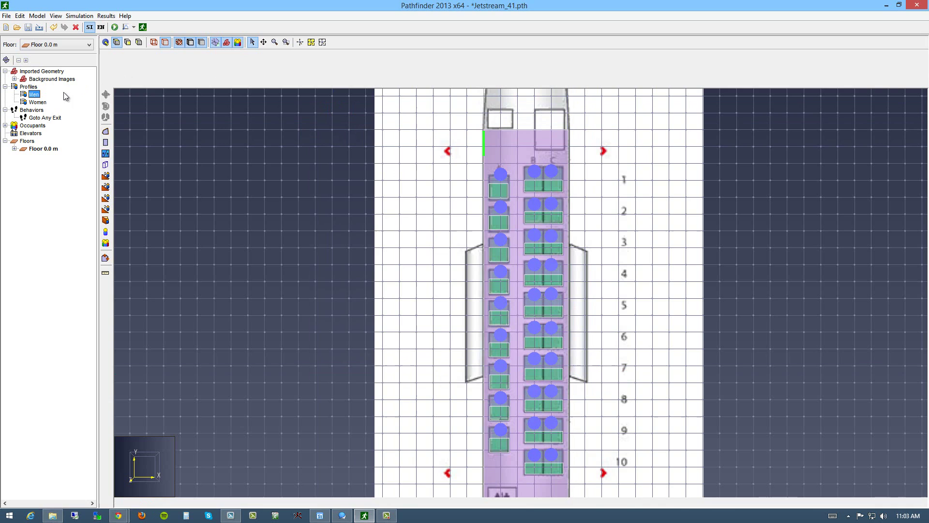
click(37, 118)
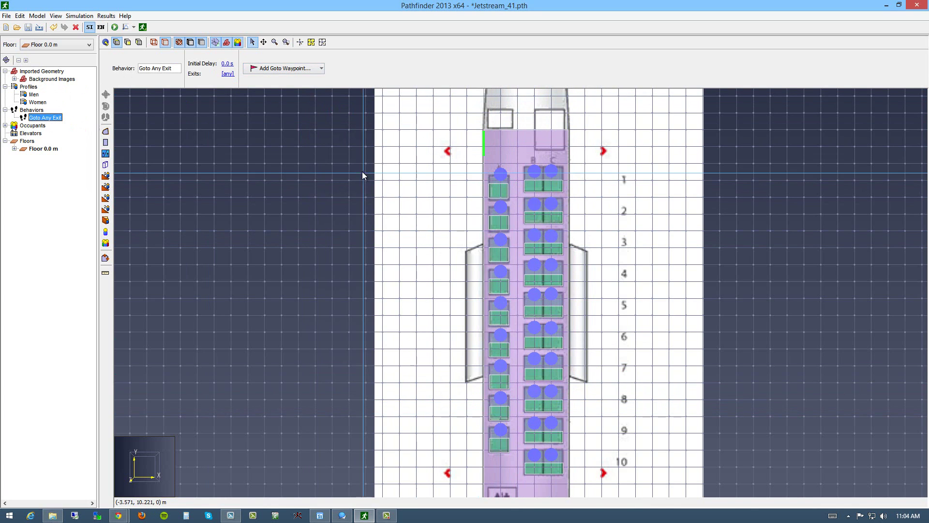
click(228, 65)
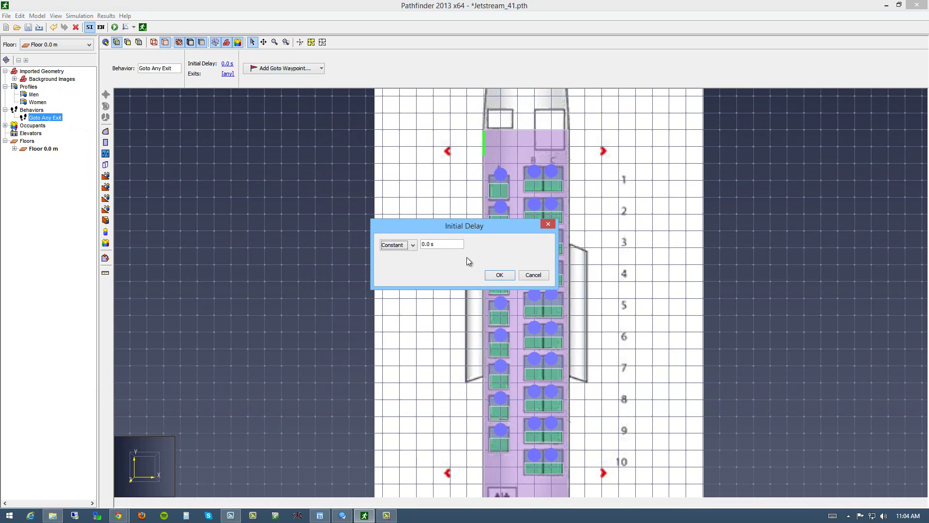
click(439, 243)
click(412, 245)
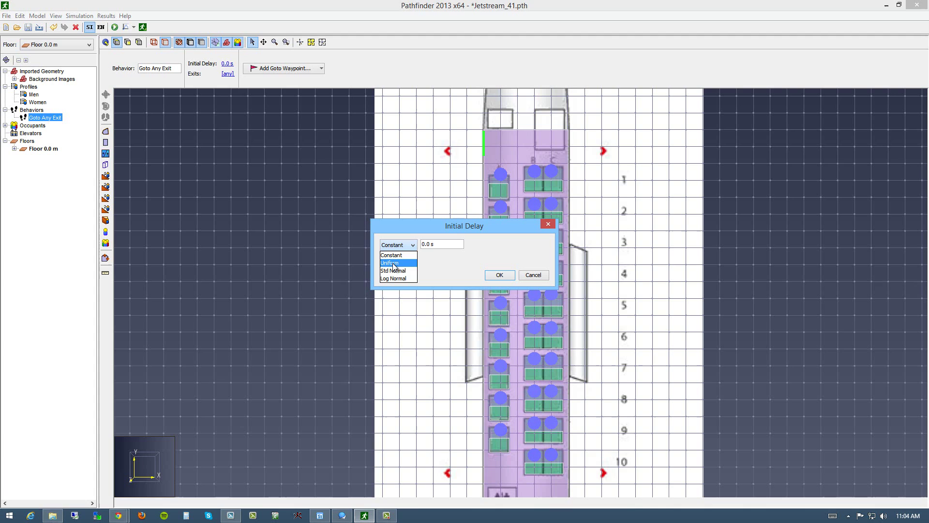
click(393, 264)
click(464, 244)
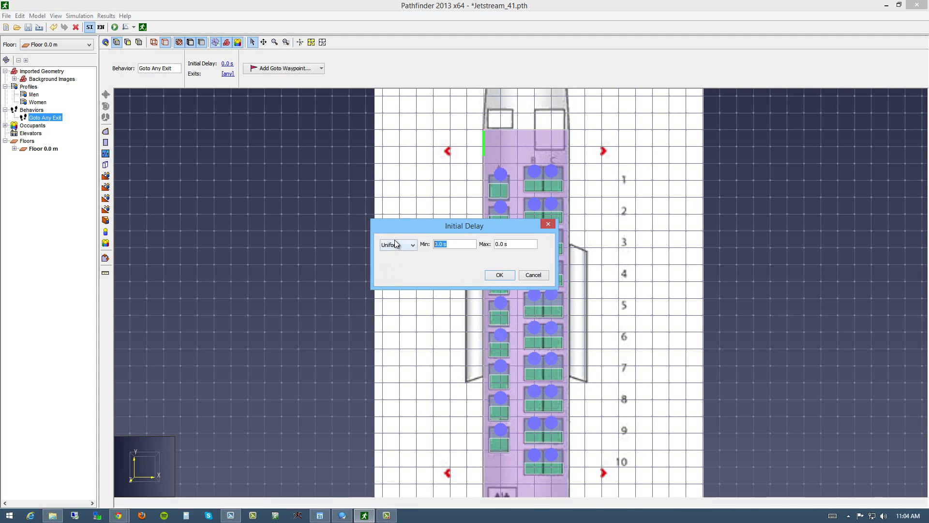
key(BackSpace)
text(3)
key(Tab)
text(10)
key(Tab)
click(498, 277)
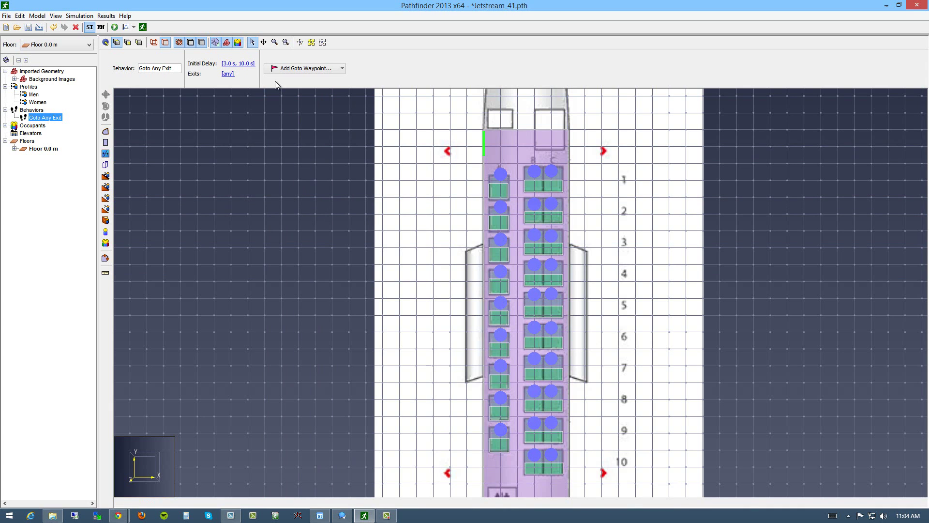
click(537, 265)
click(553, 264)
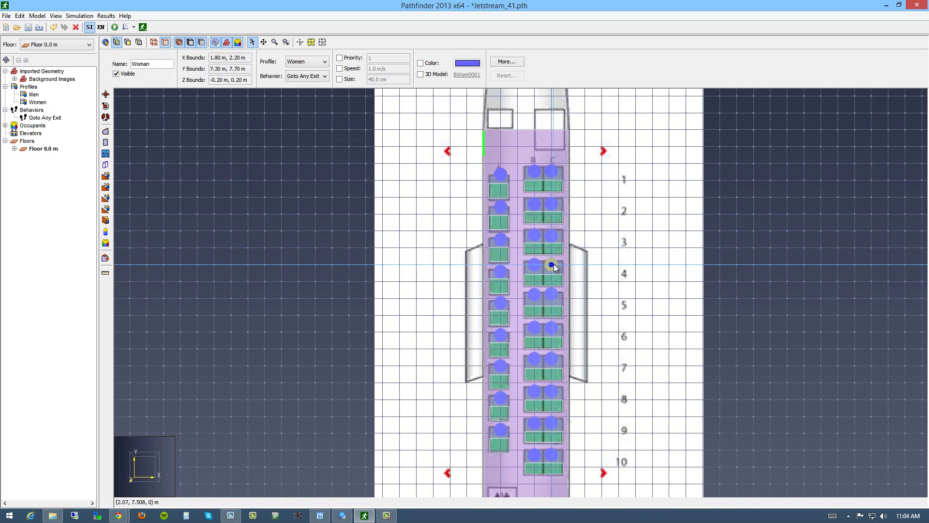
click(533, 266)
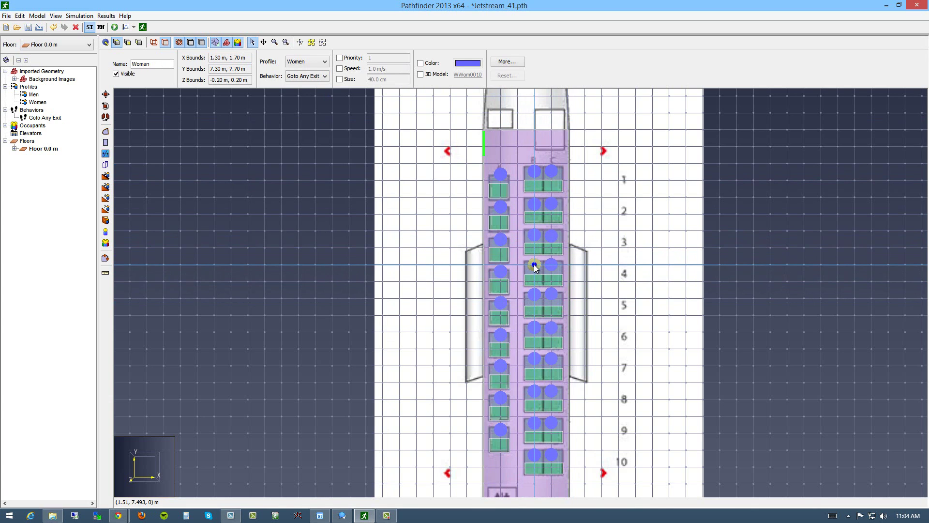
click(553, 266)
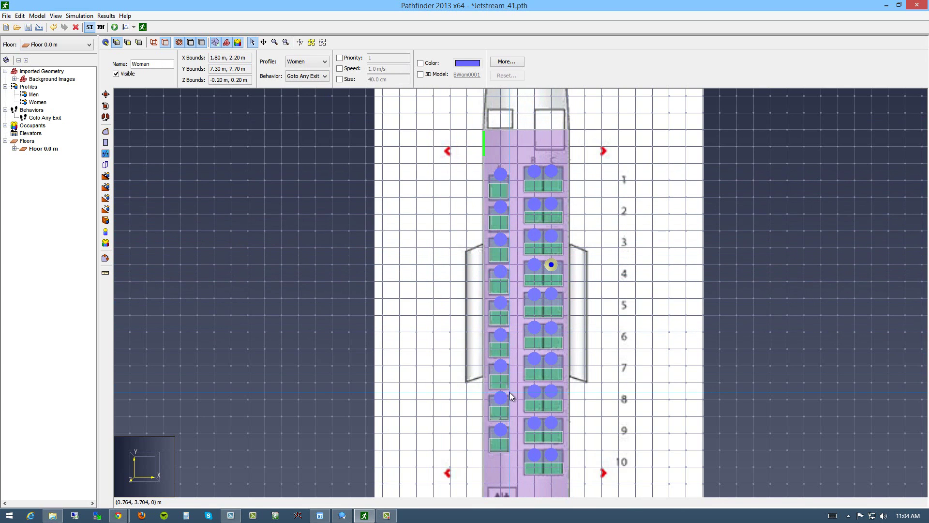
click(416, 293)
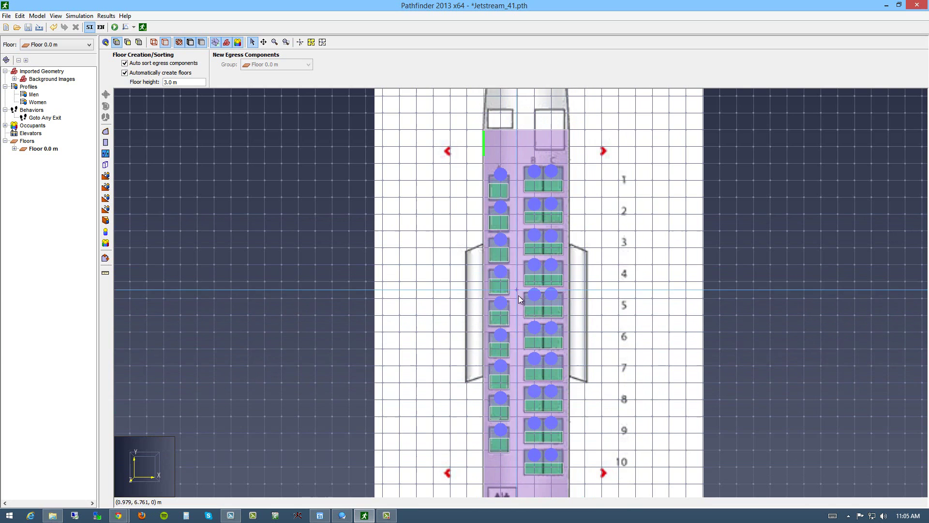
Step: Run the simulation, overwriting the previous results, and maximize the results viewer
click(115, 28)
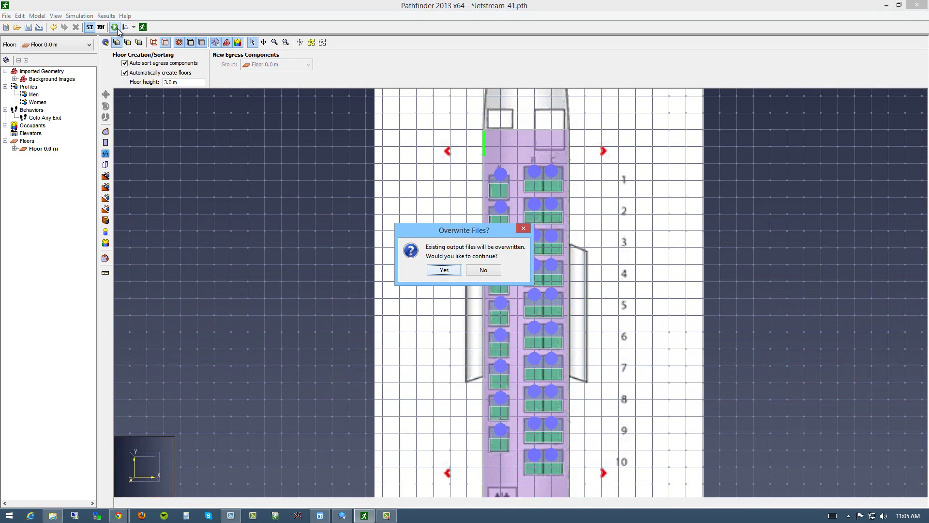
click(446, 270)
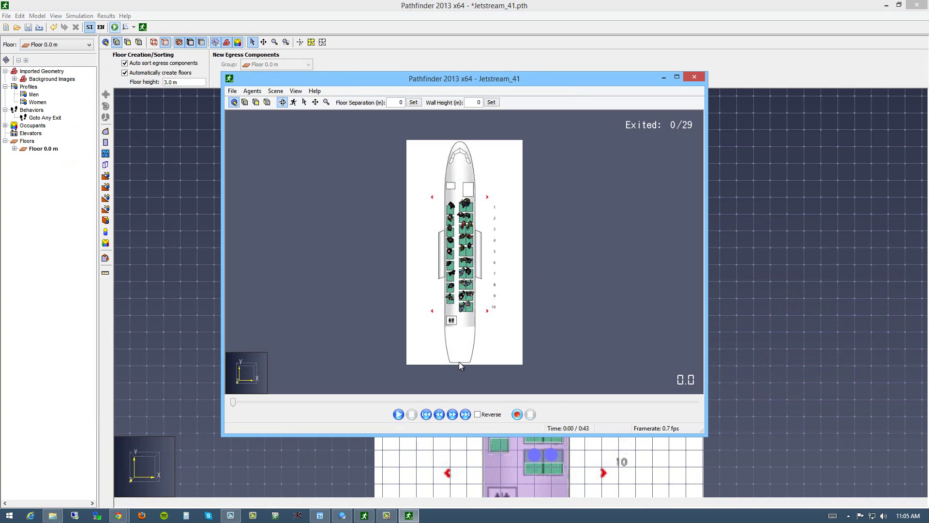
click(677, 77)
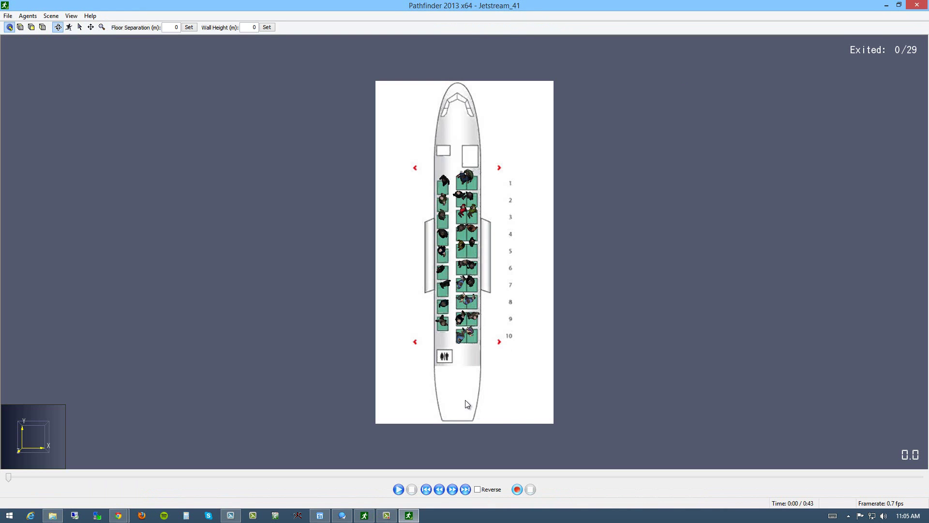
Step: Orbit and zoom to a high oblique view of the airplane cabin floor plan
drag(474, 407, 448, 195)
scroll(485, 347, up, 5)
scroll(485, 346, down, 3)
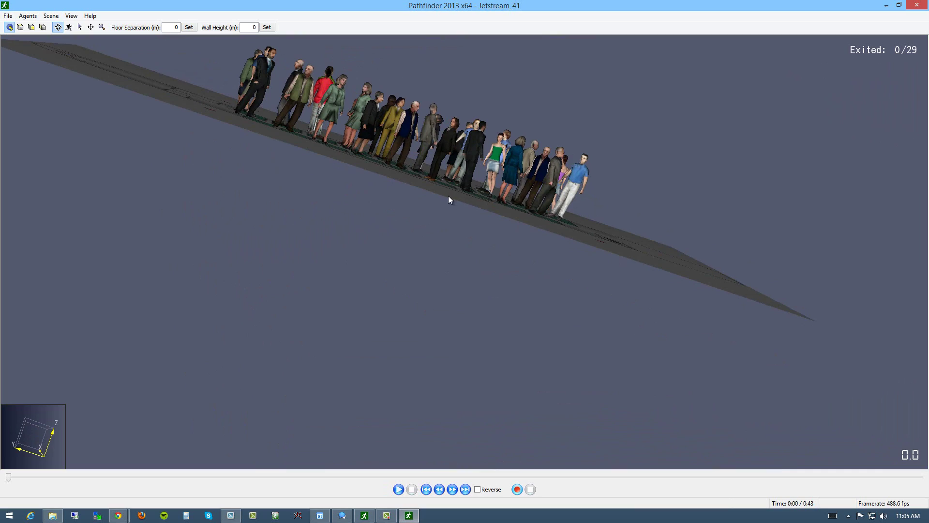
drag(224, 128, 160, 225)
scroll(438, 268, down, 3)
drag(438, 267, 199, 276)
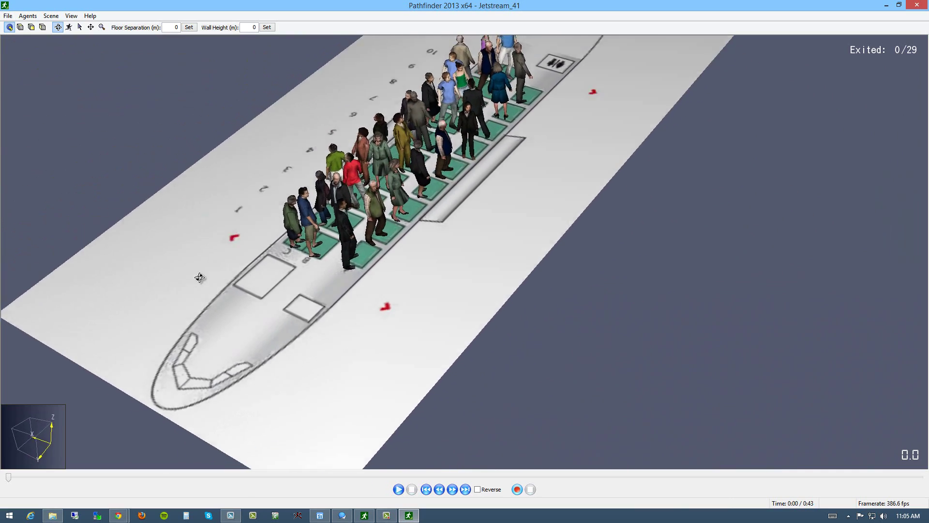
scroll(198, 276, up, 3)
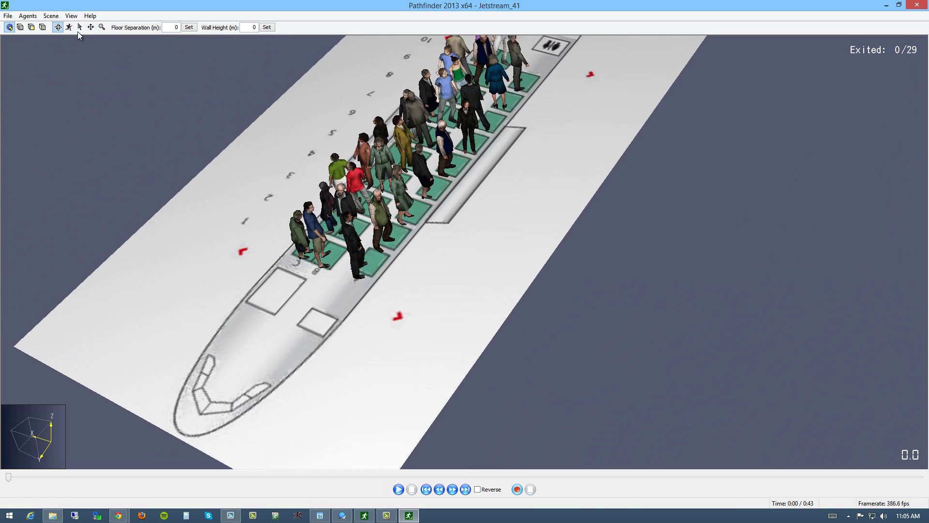
Step: Set the scene to show the nav mesh over the imported airplane geometry
click(49, 20)
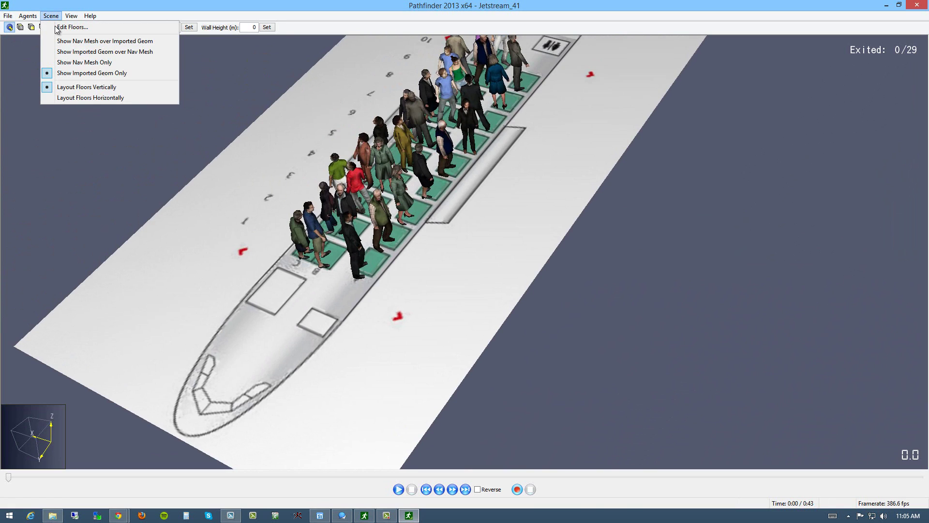
click(86, 62)
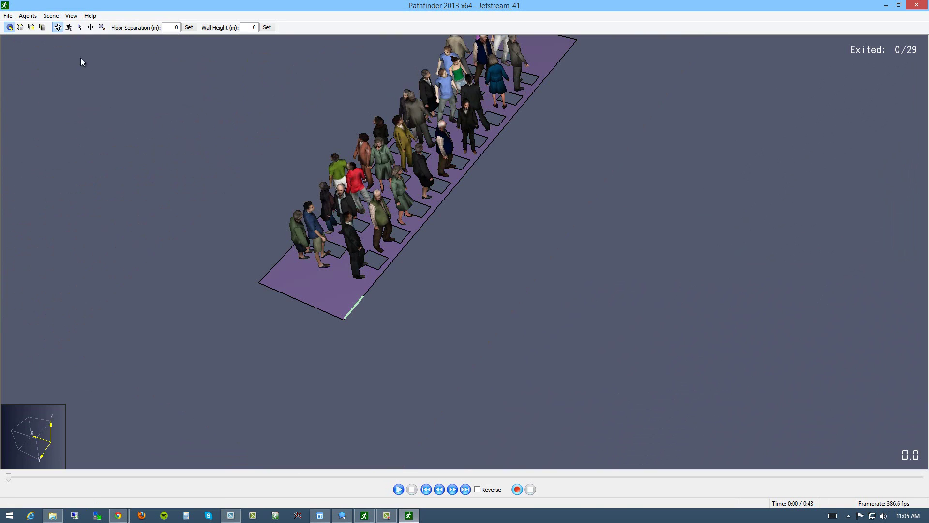
click(54, 19)
click(91, 42)
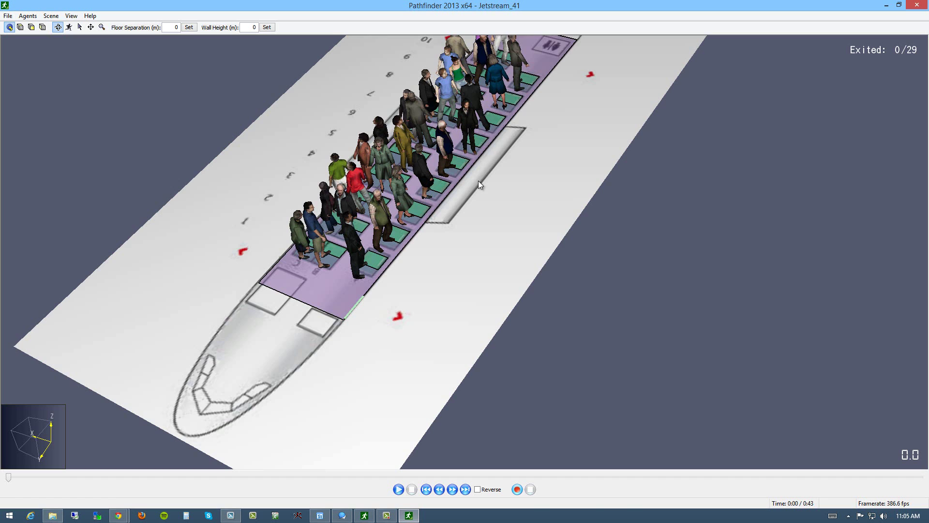
drag(440, 277, 444, 228)
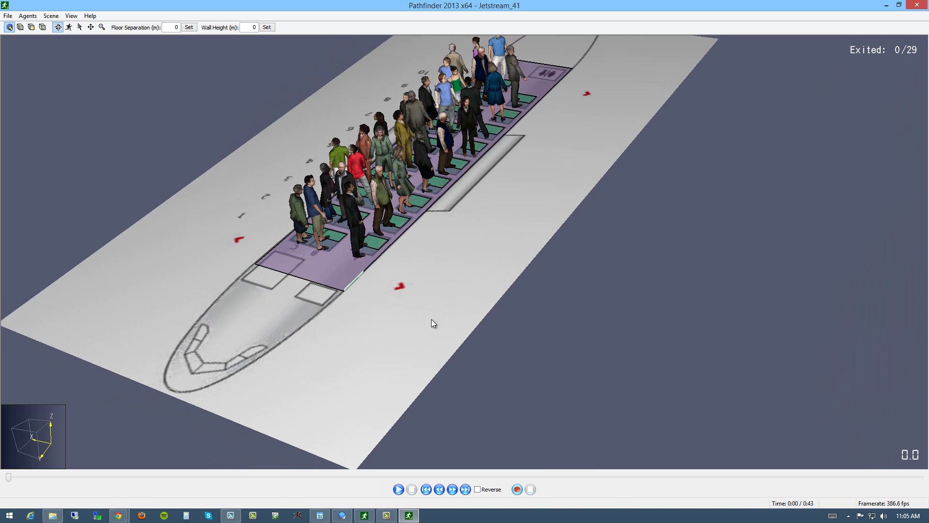
Step: Play the Jetstream_41 evacuation to 29/29 exited at 43.5 s, then stop it
click(398, 489)
drag(428, 376, 449, 295)
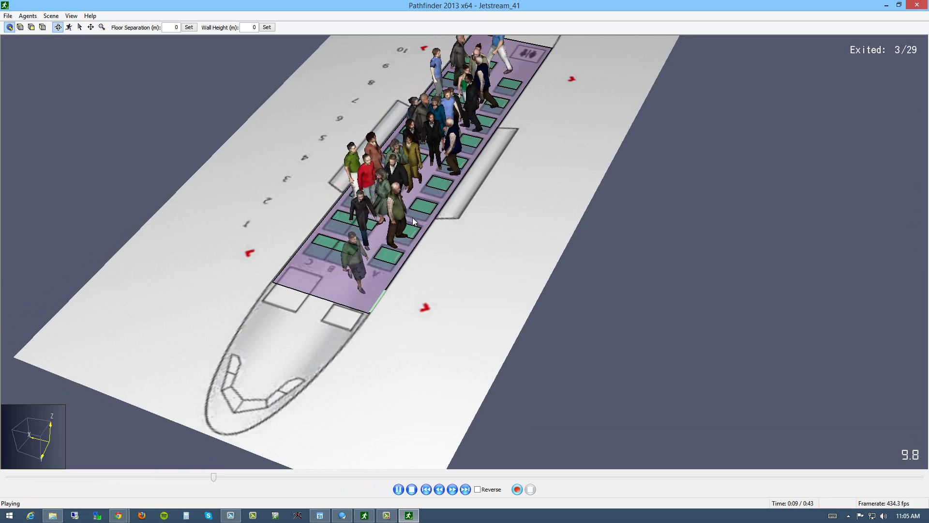
drag(388, 197, 396, 266)
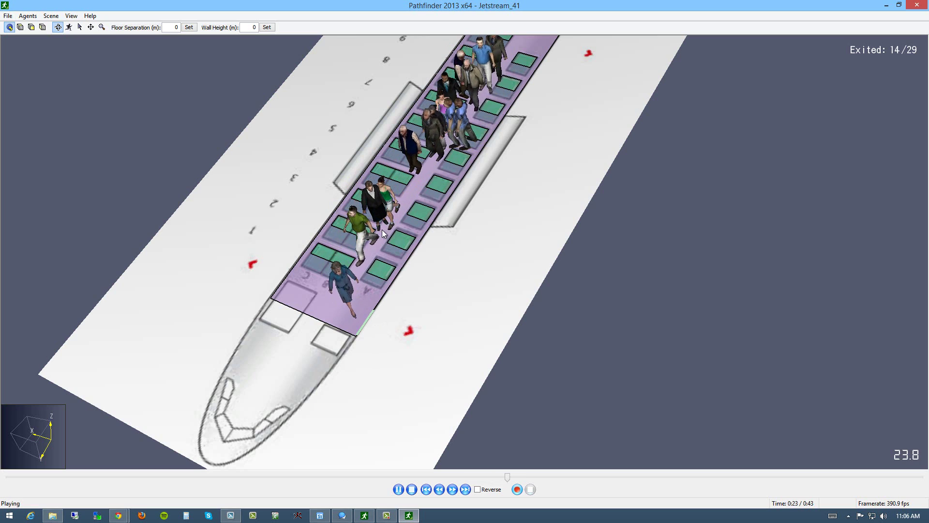
drag(442, 199, 463, 178)
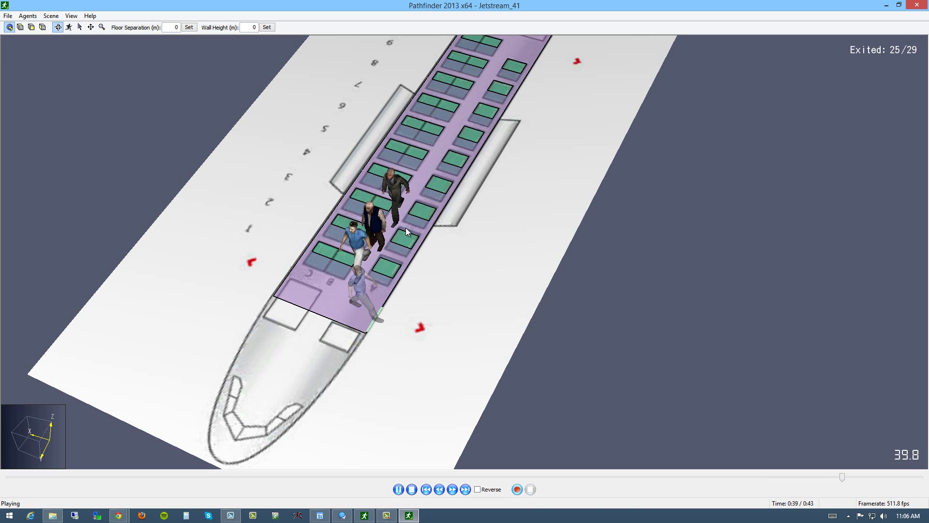
drag(405, 227, 312, 266)
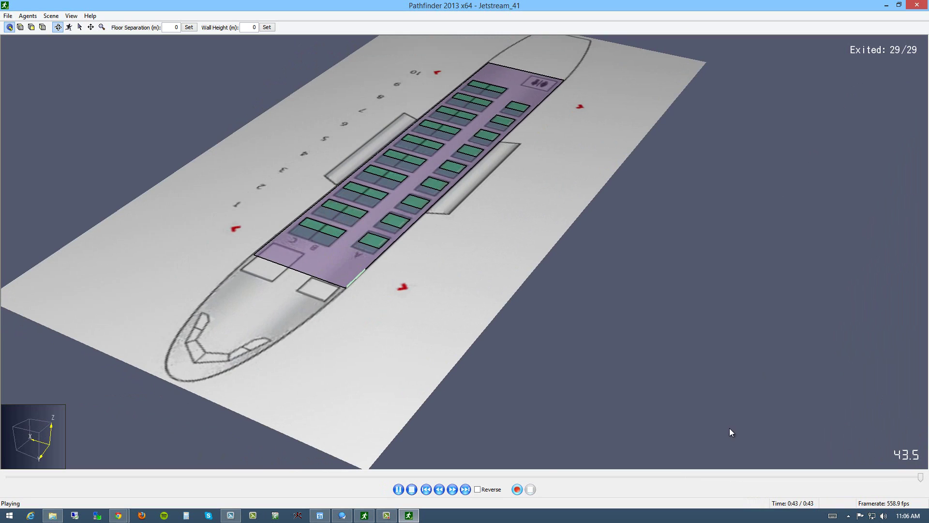
click(412, 489)
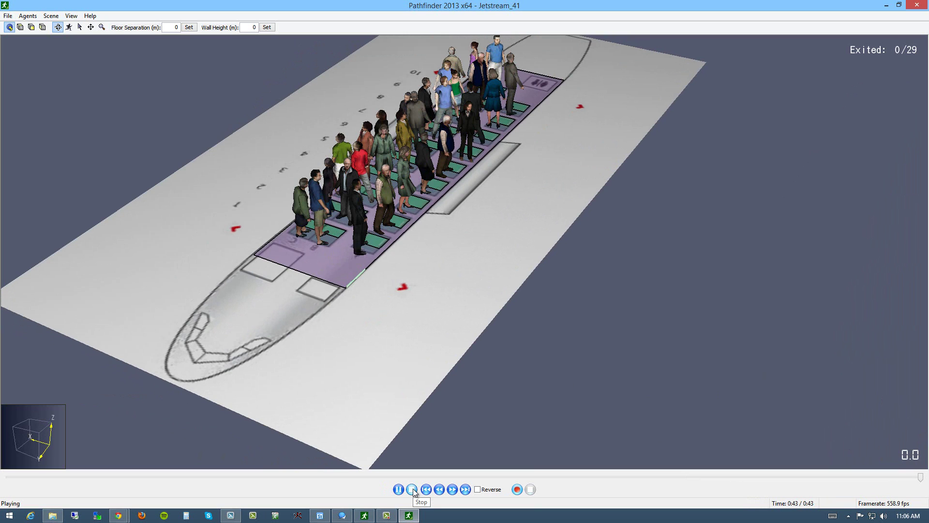
Step: Close the 3D results window and dismiss the Run Simulation summary with OK
click(918, 5)
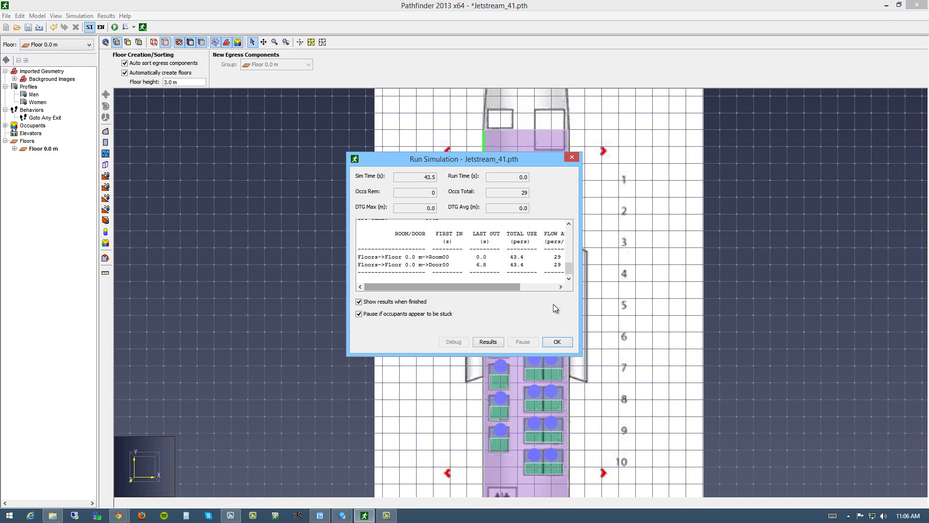
click(557, 341)
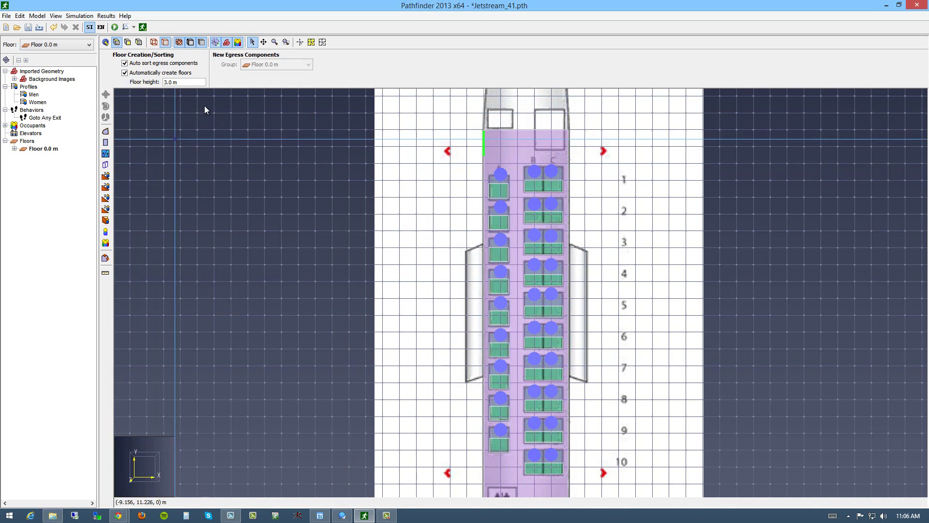